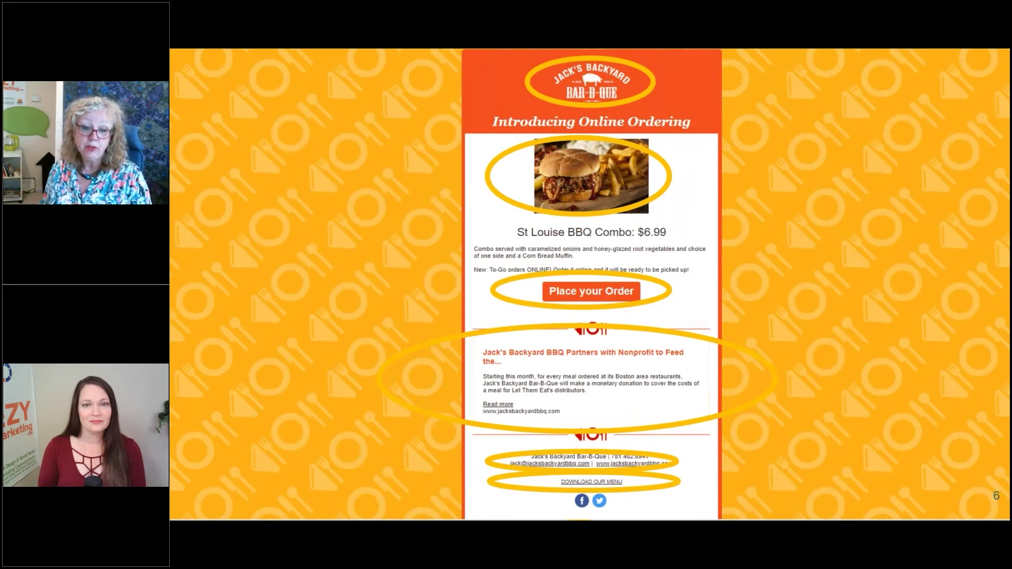
key(Right)
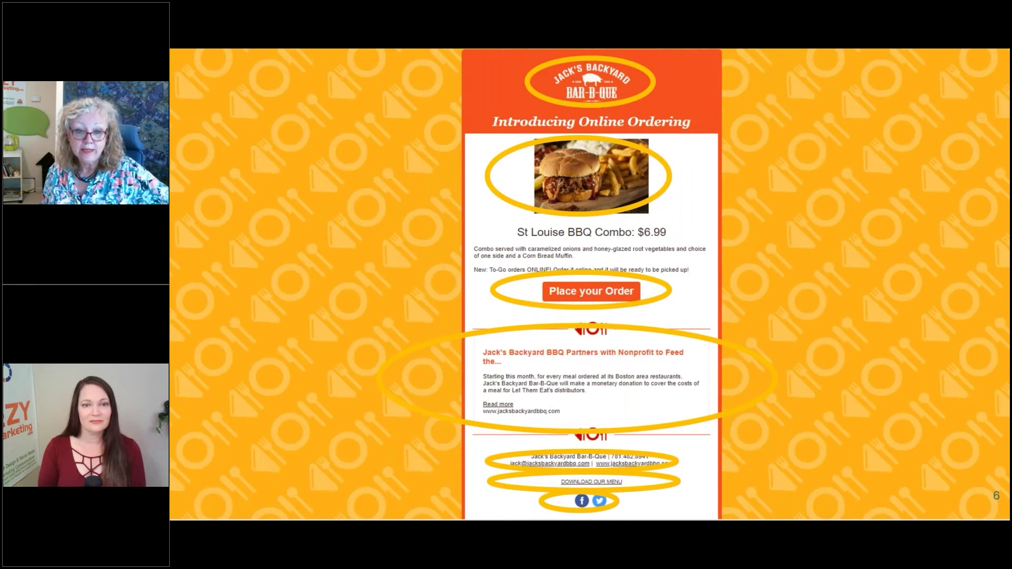
key(Right)
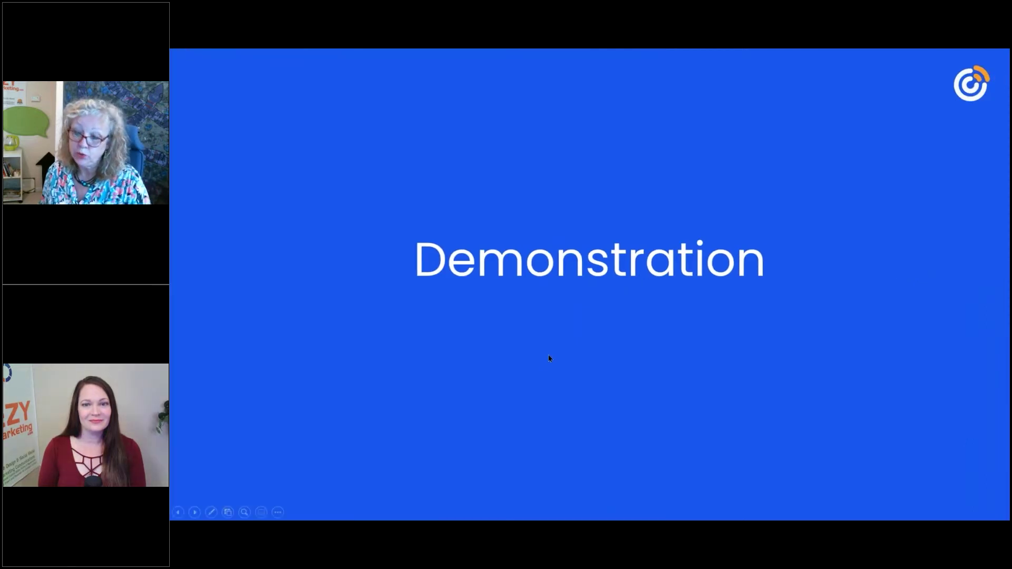
Switch from the slide show to Chrome and show the Constant Contact email "Make clickable links - Webinar Nov 2021"
key(alt+Tab)
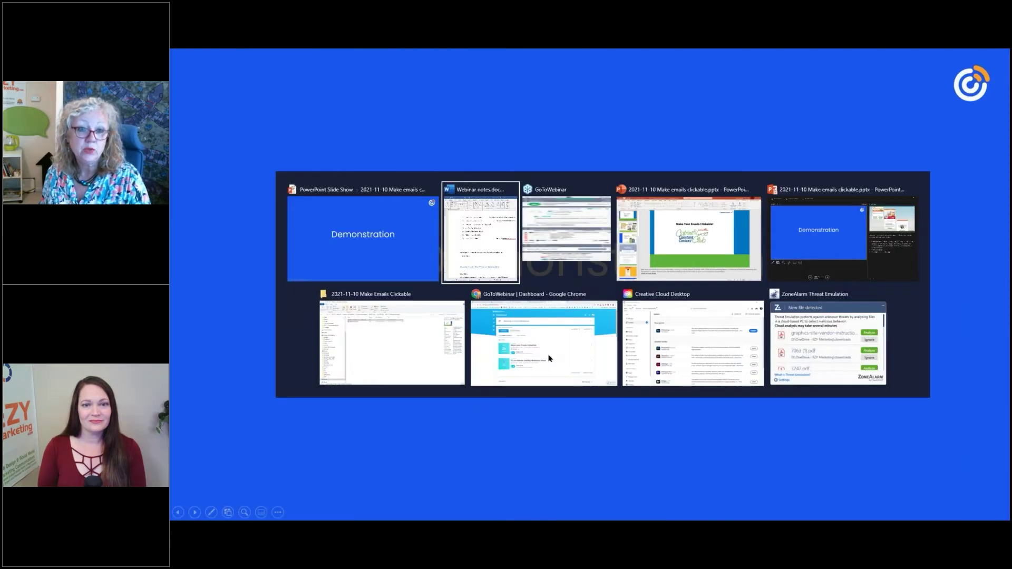
key(alt+Tab)
key(alt+Tab)
key(alt+Tab)
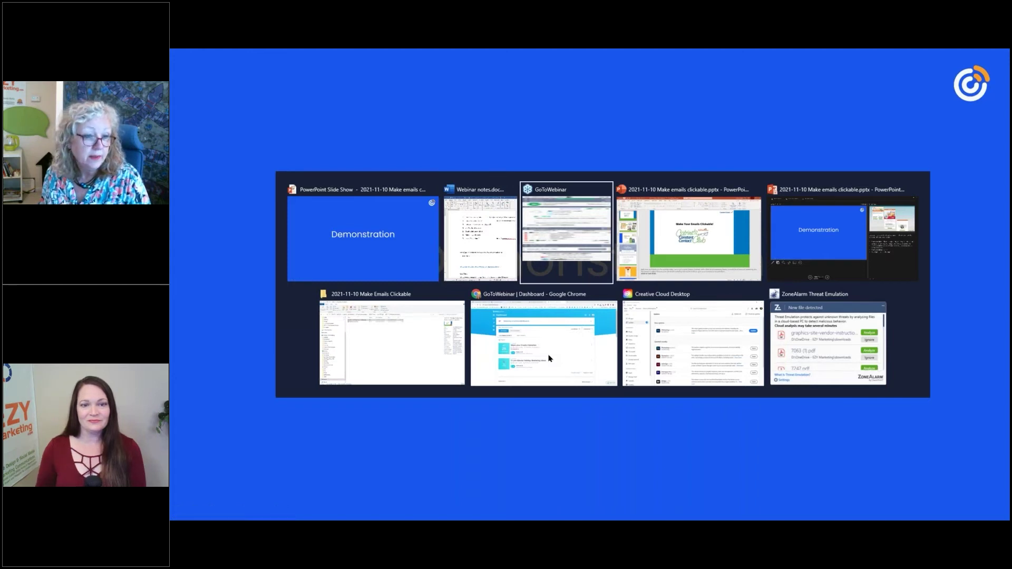
key(alt+Tab)
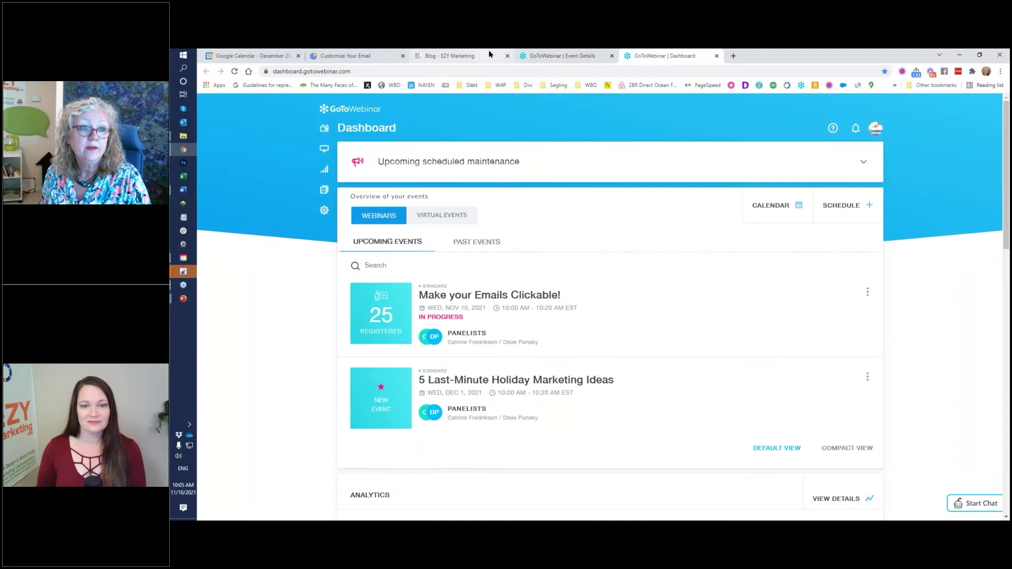
click(490, 54)
click(361, 57)
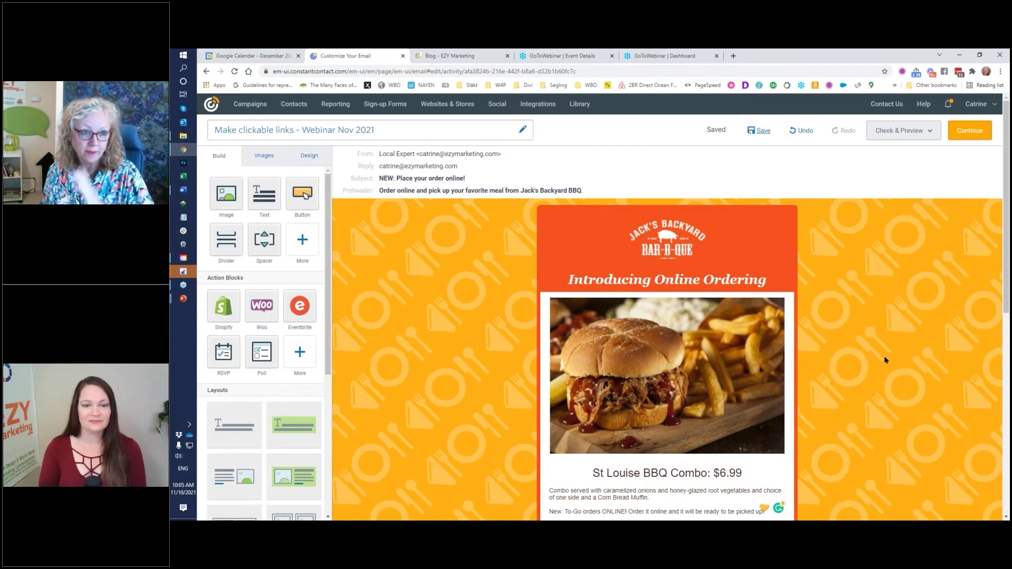
scroll(885, 360, down, 1)
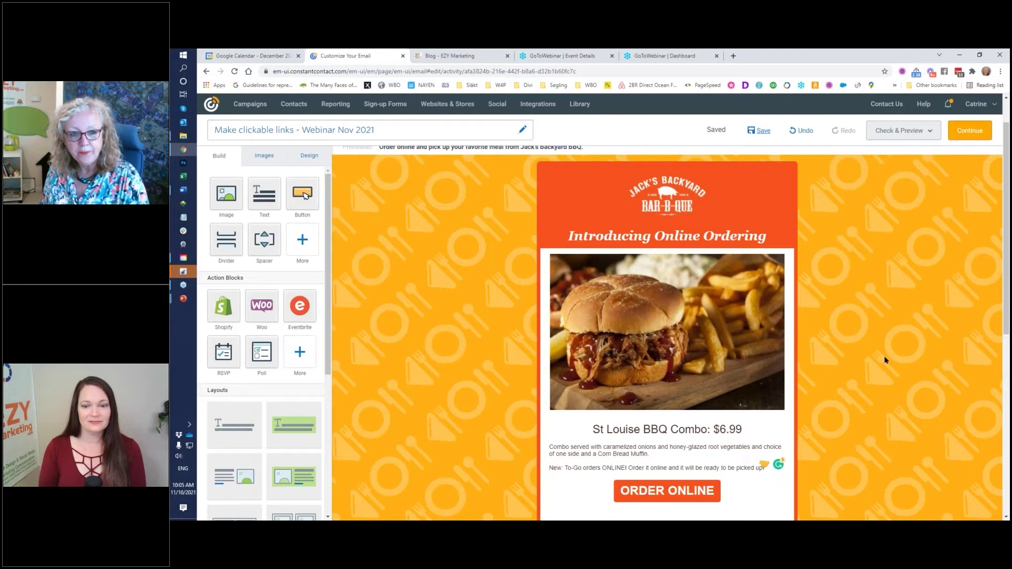
scroll(885, 360, down, 3)
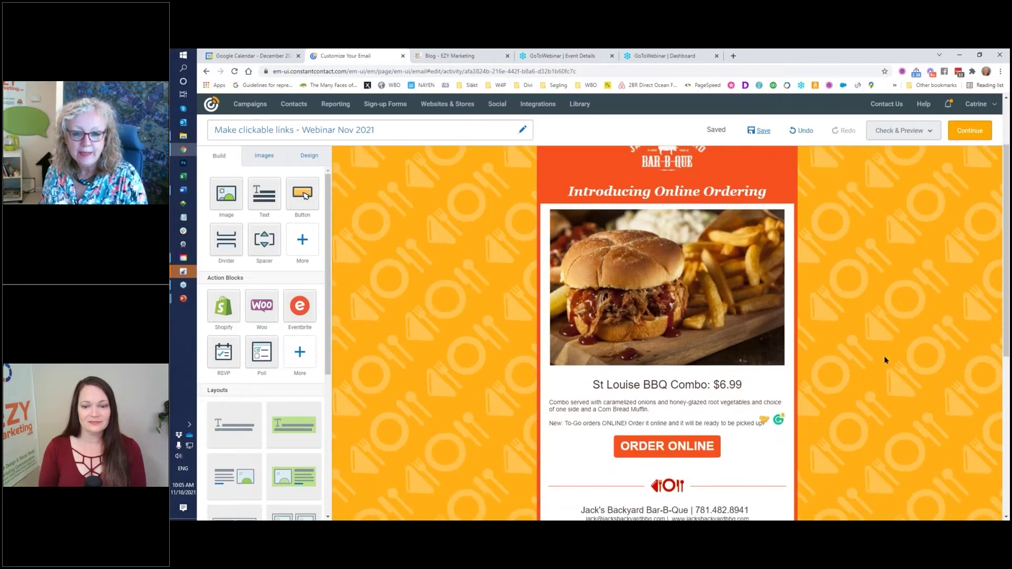
scroll(885, 360, up, 2)
scroll(885, 360, up, 2)
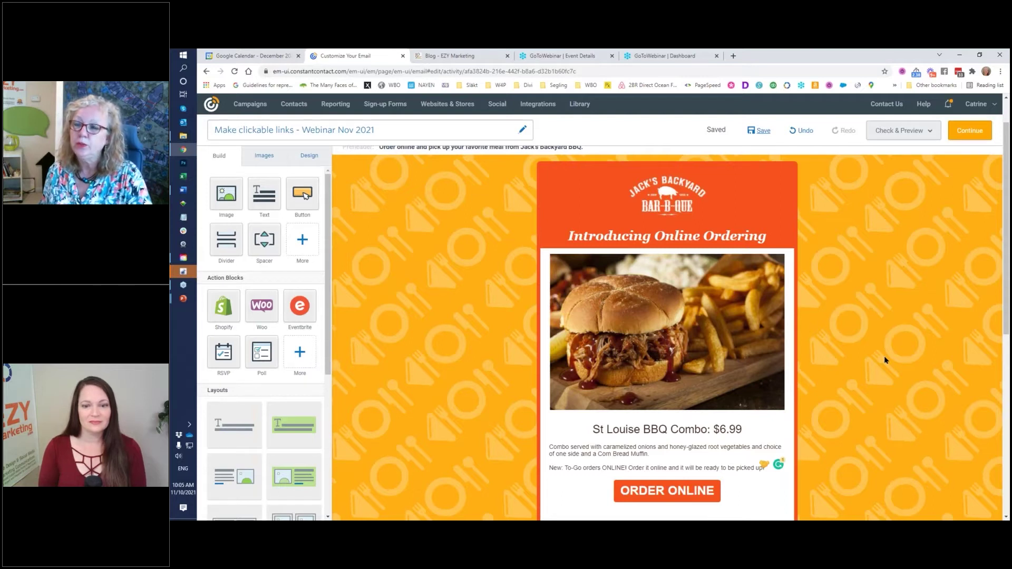
scroll(885, 360, down, 3)
scroll(885, 360, down, 1)
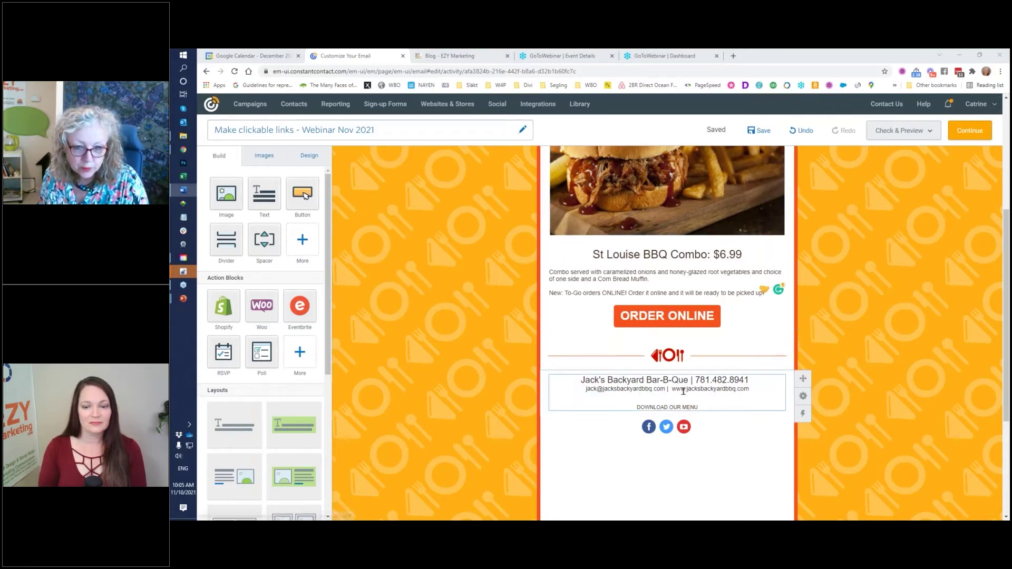
drag(672, 390, 753, 391)
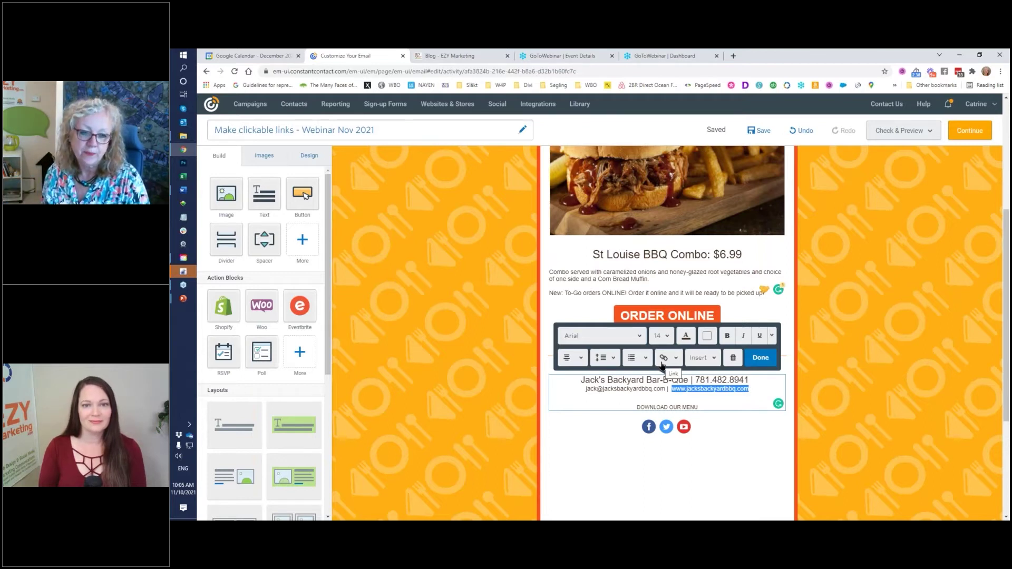
click(676, 360)
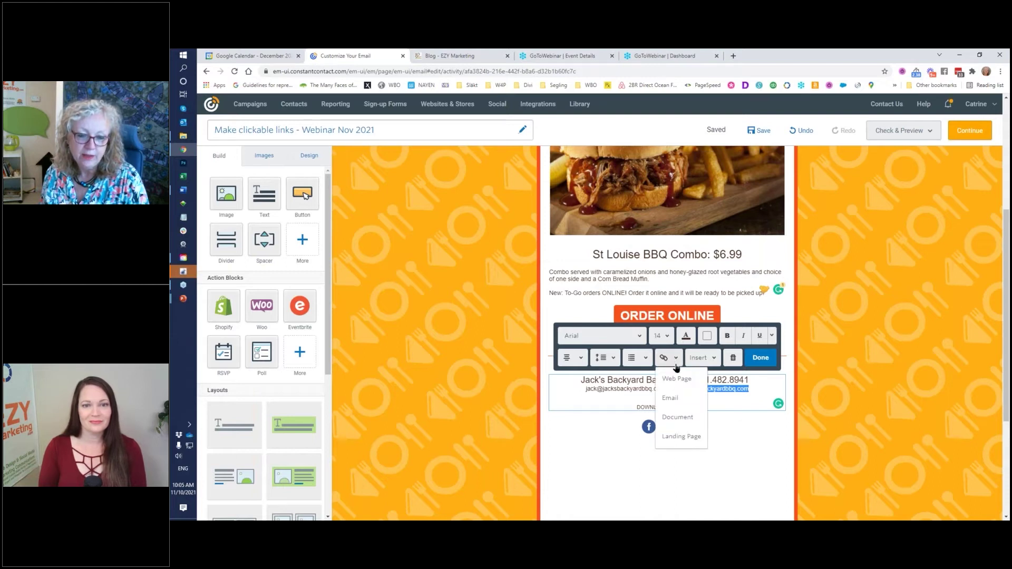
click(676, 379)
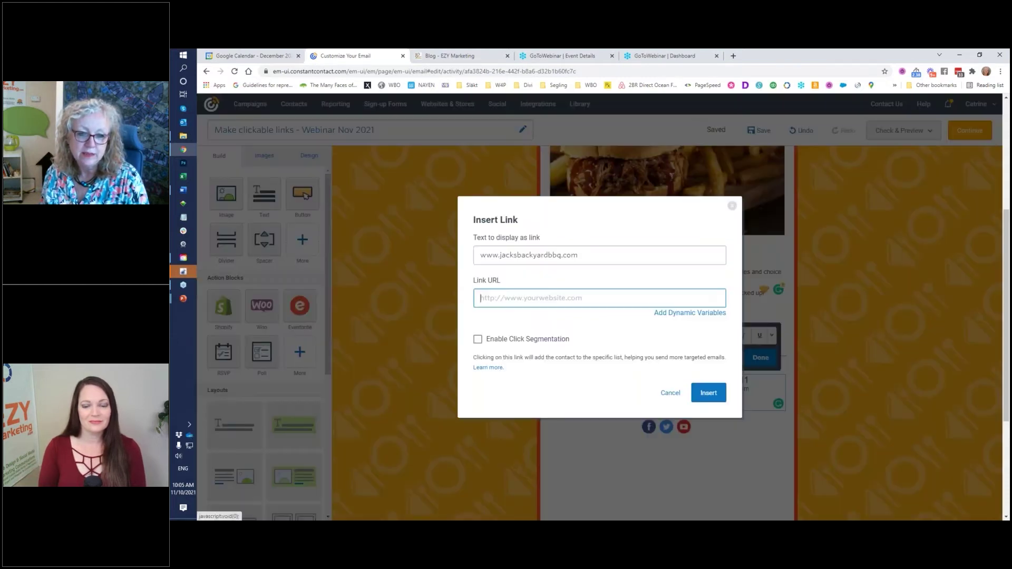
right_click(531, 299)
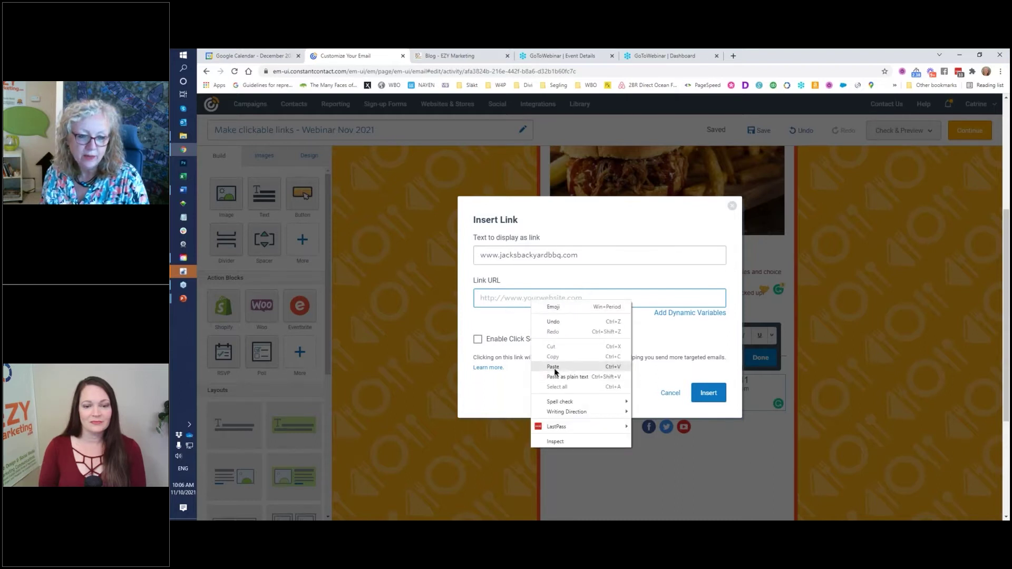
click(552, 372)
click(709, 393)
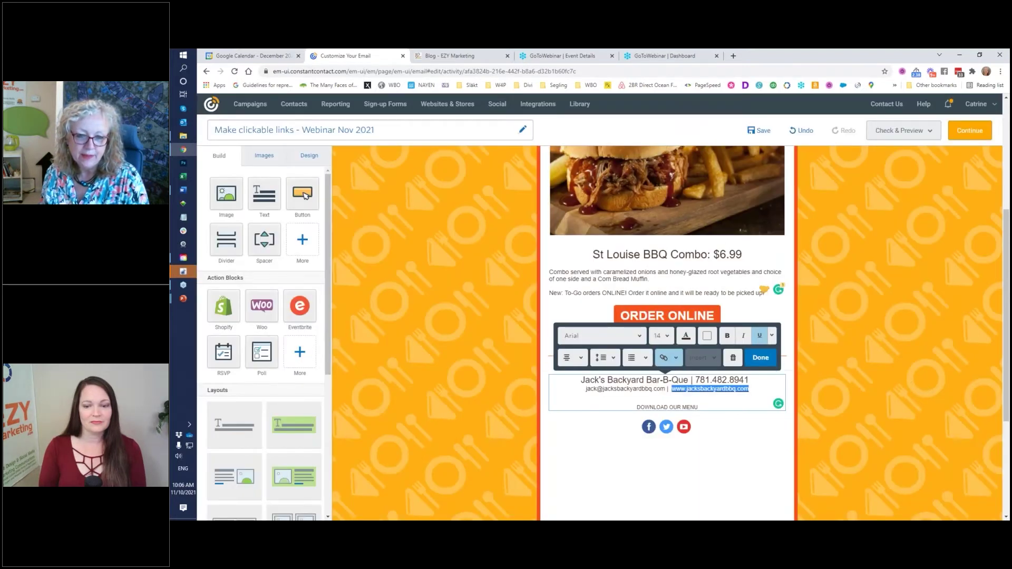
click(817, 371)
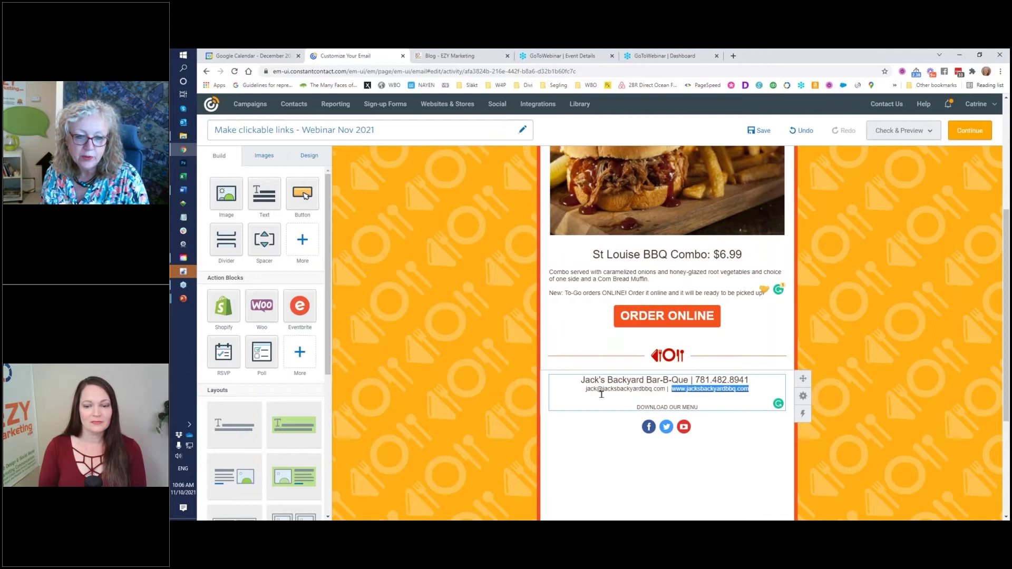
Copy the restaurant's email address from the footer text block
click(585, 401)
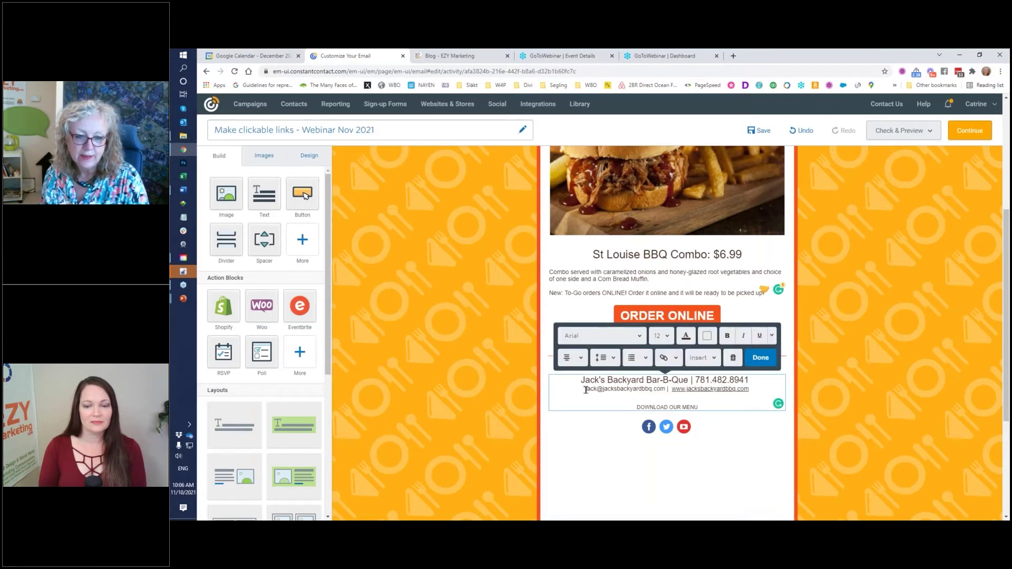
drag(585, 390, 667, 389)
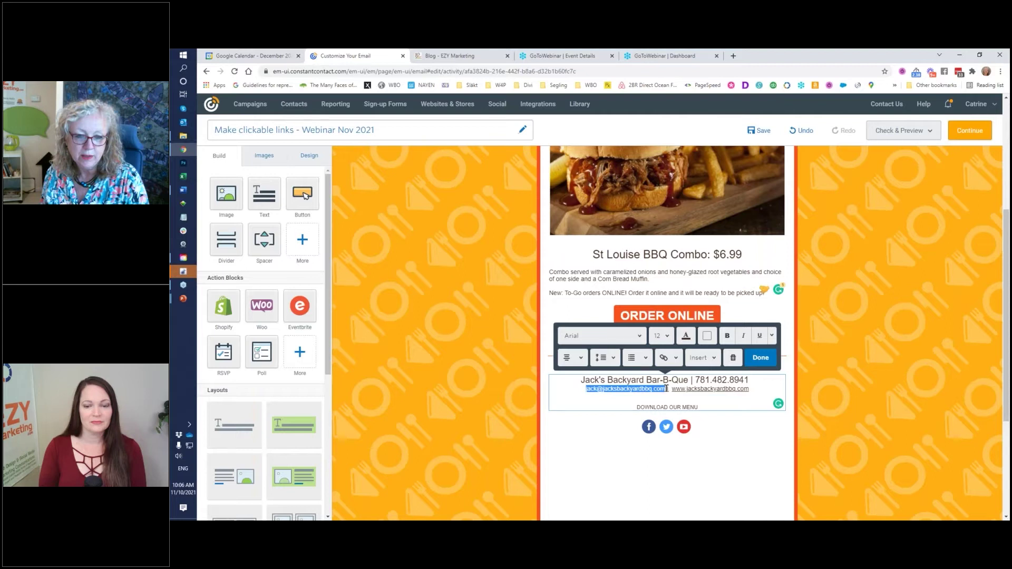
drag(667, 388, 667, 388)
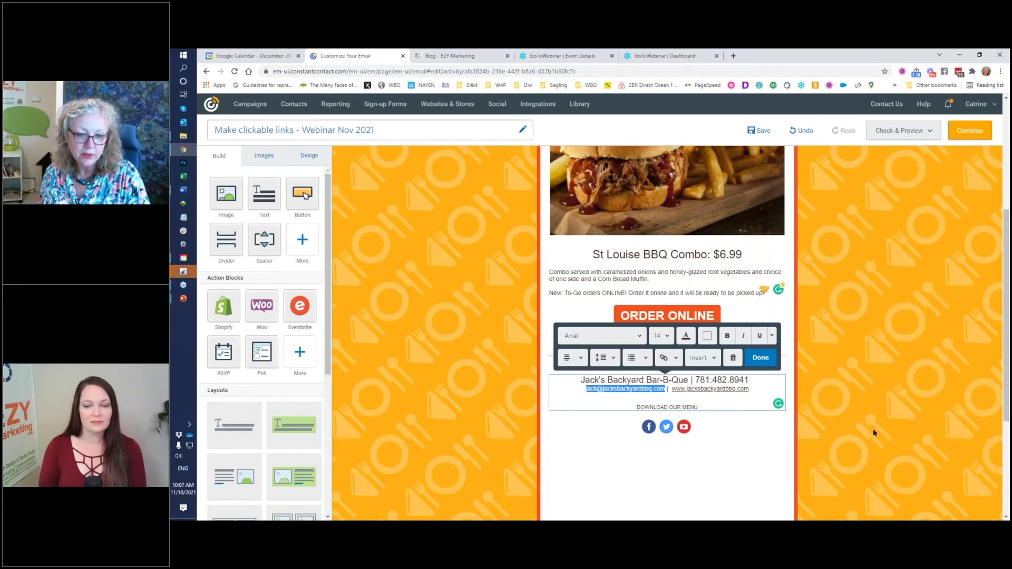
right_click(613, 389)
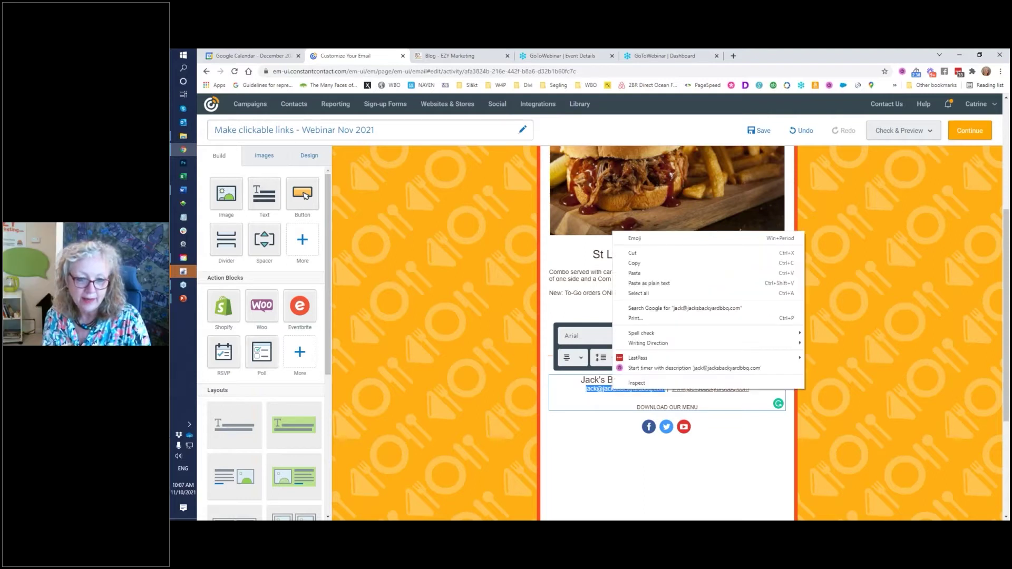
click(657, 263)
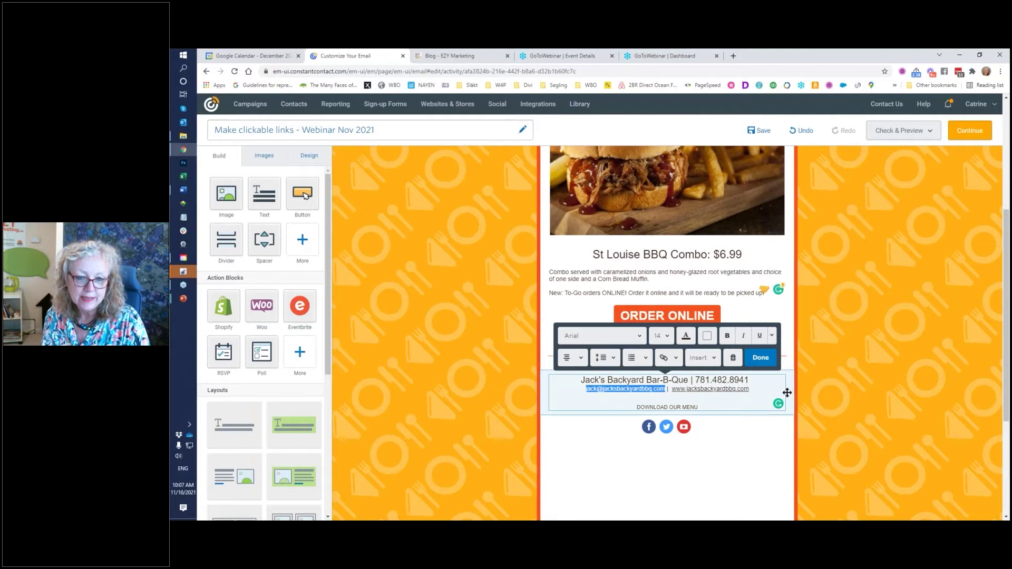
click(676, 359)
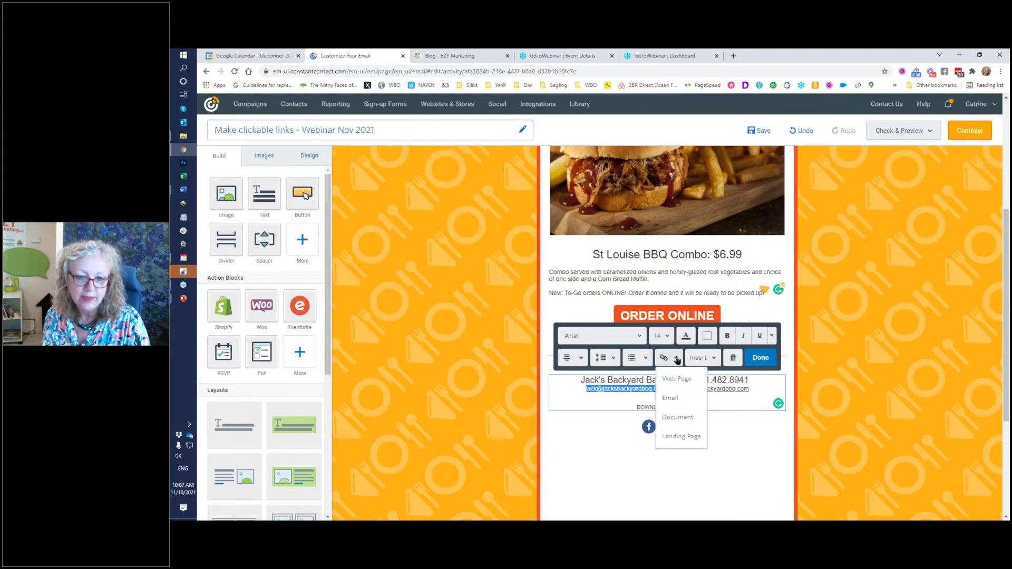
click(681, 402)
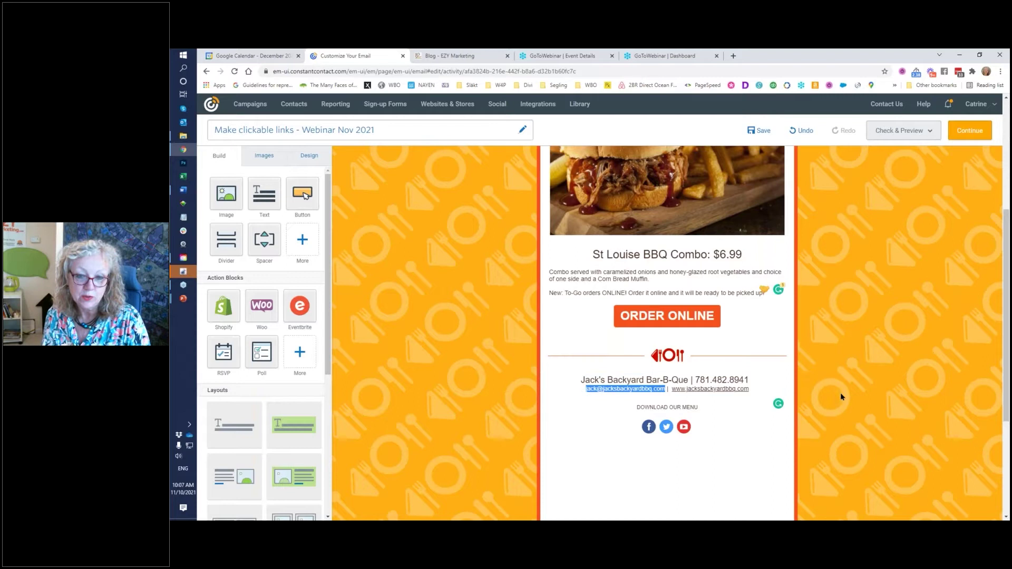
click(754, 420)
click(847, 355)
Turn the footer's email address text into an email link that uses the copied address, and finish editing the block
drag(664, 390, 584, 391)
click(669, 358)
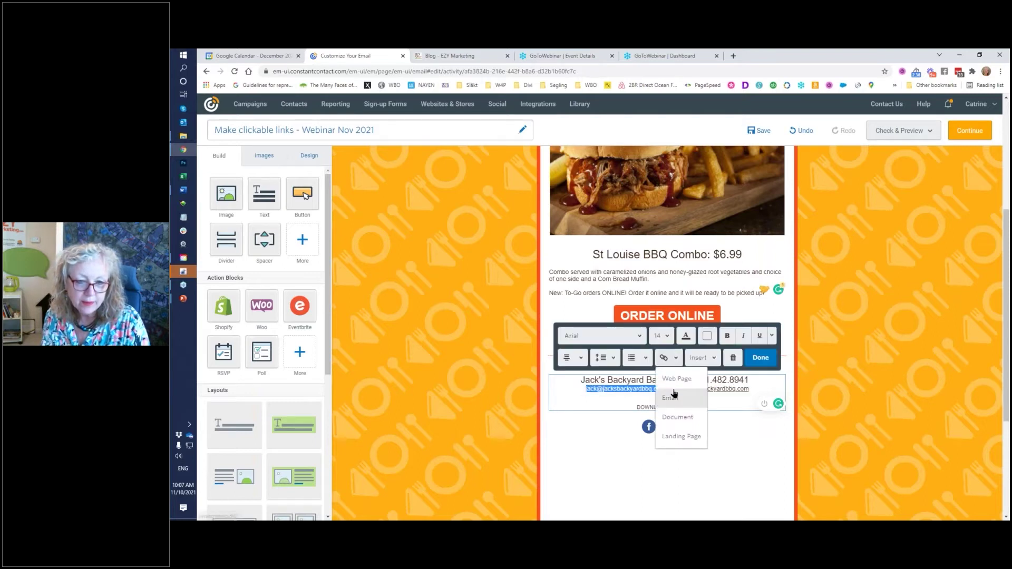
click(674, 396)
right_click(596, 326)
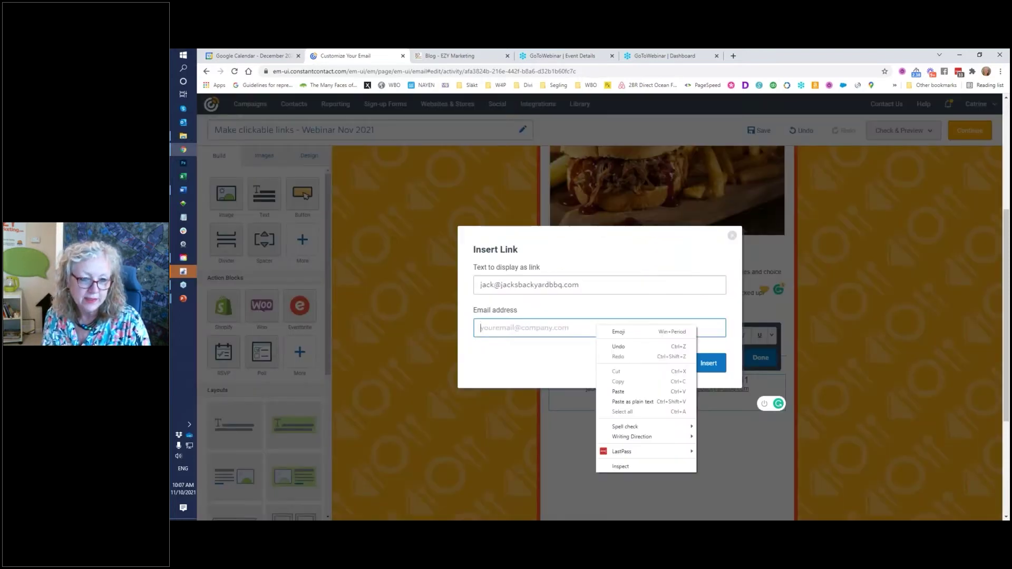
click(618, 391)
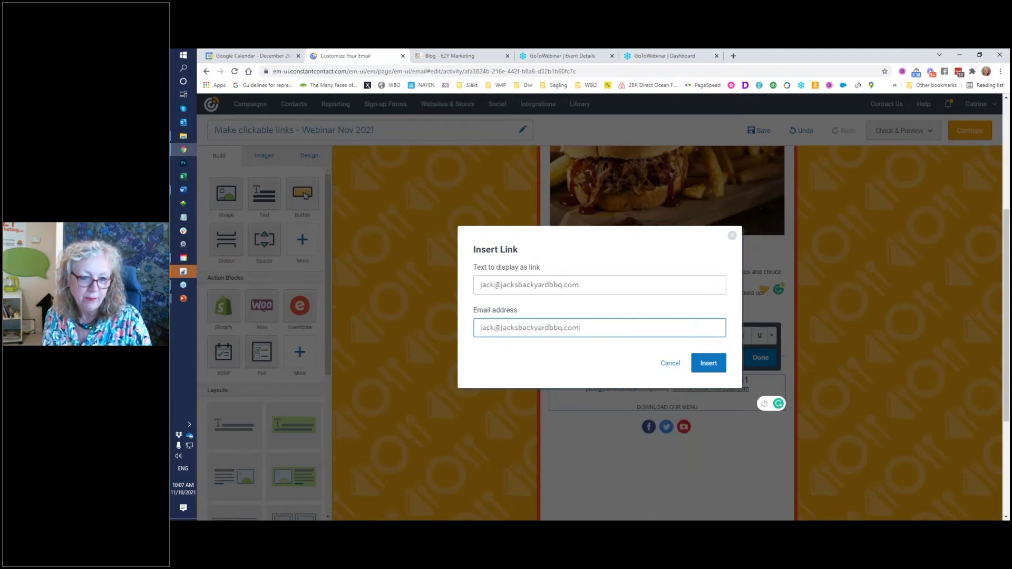
click(708, 362)
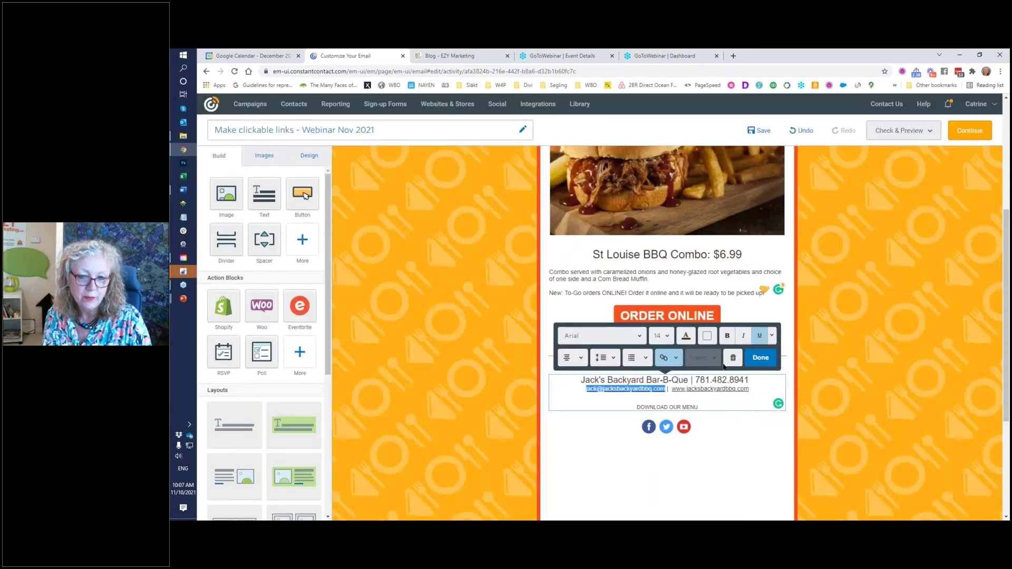
click(768, 364)
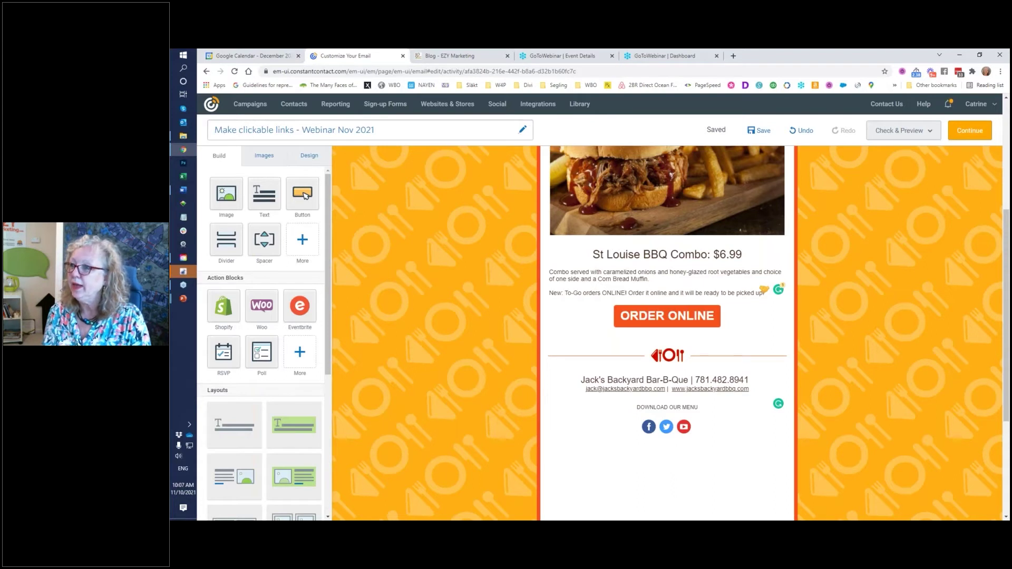
Link the DOWNLOAD OUR MENU text in the footer to the document CateringMenuSAMPLEsmall.pdf, finish editing the block, and save the email
key(alt+Tab)
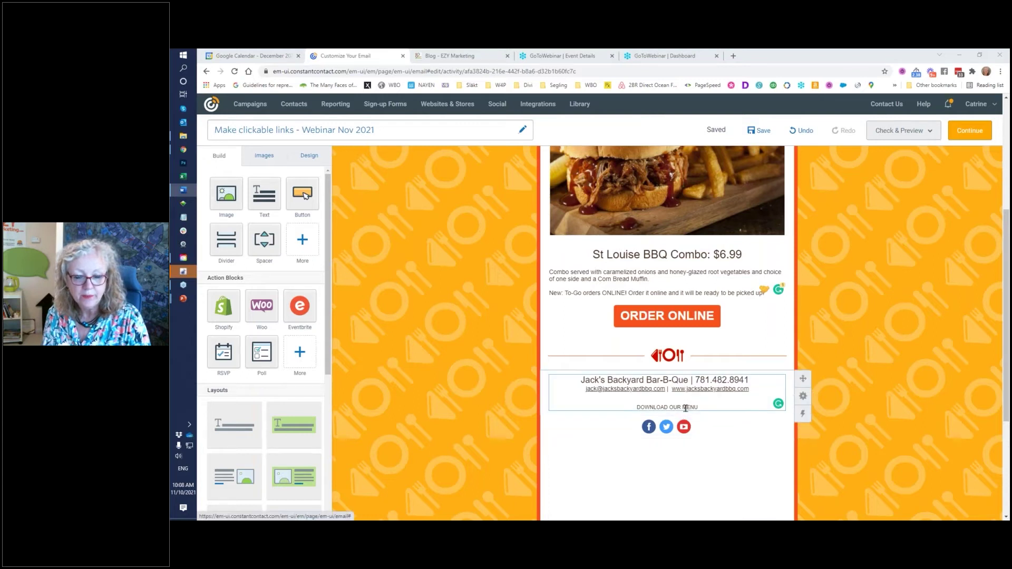
scroll(898, 431, up, 3)
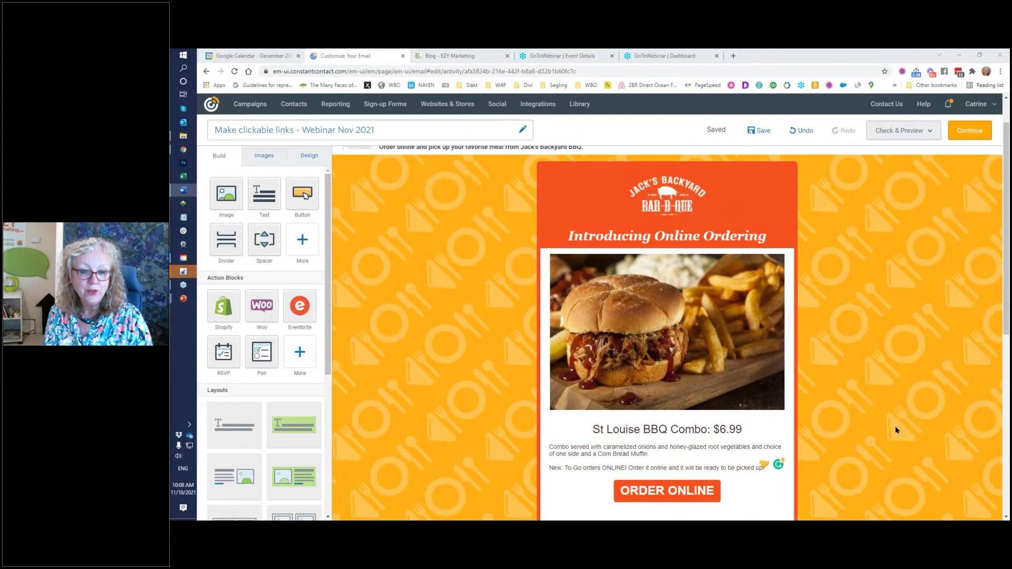
scroll(895, 426, down, 3)
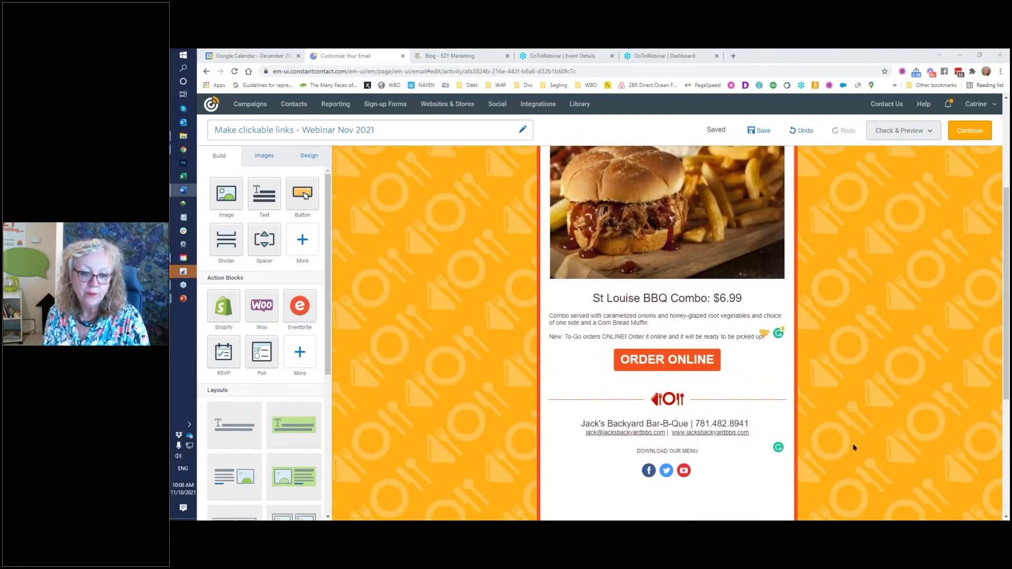
click(707, 451)
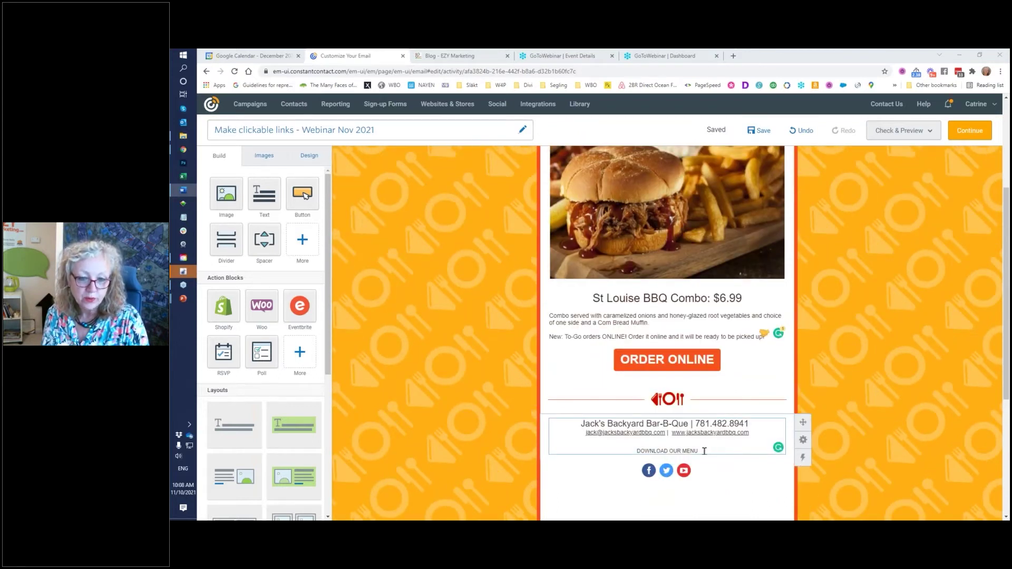
drag(704, 451, 638, 451)
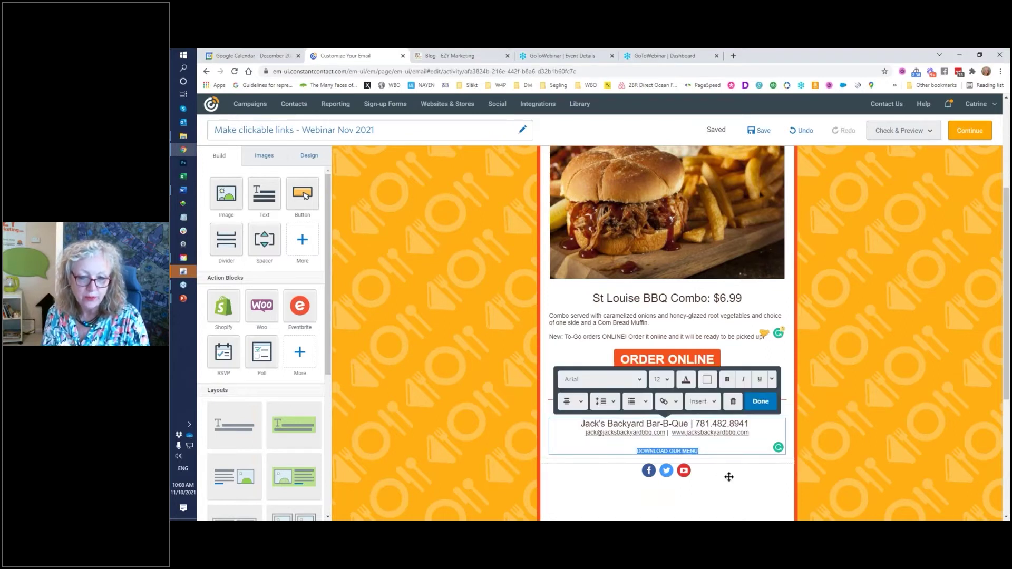
click(677, 403)
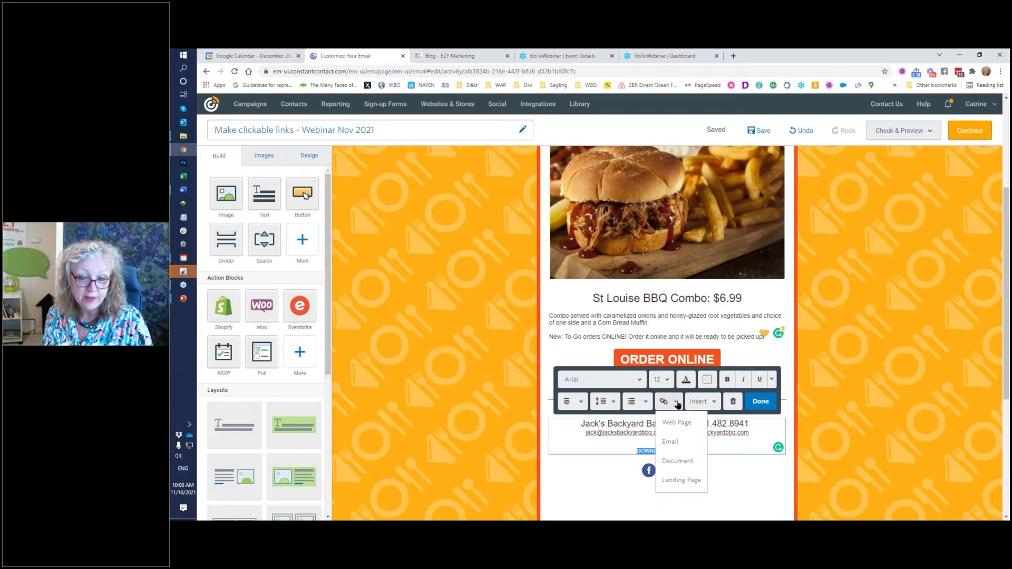
click(678, 461)
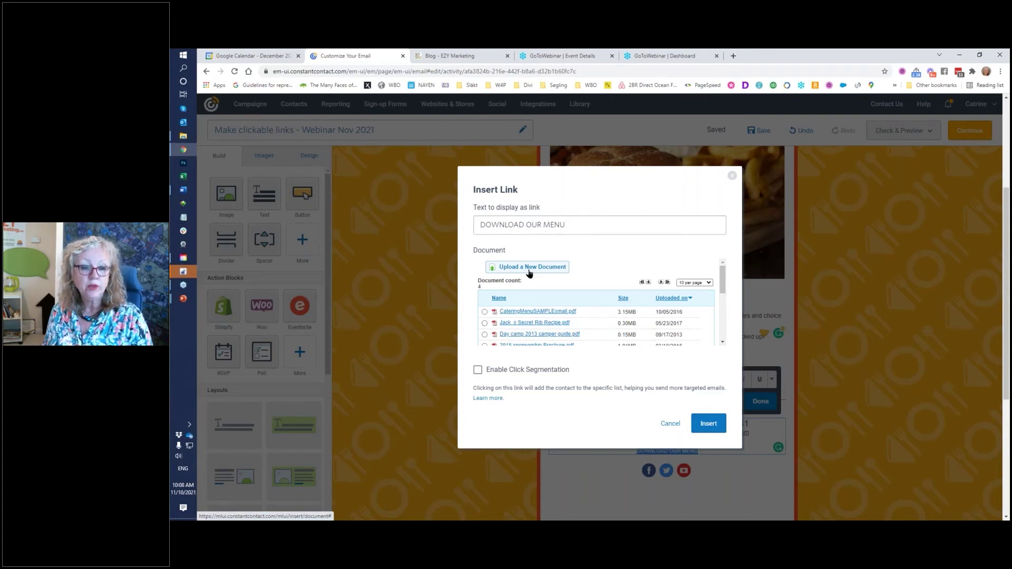
click(485, 312)
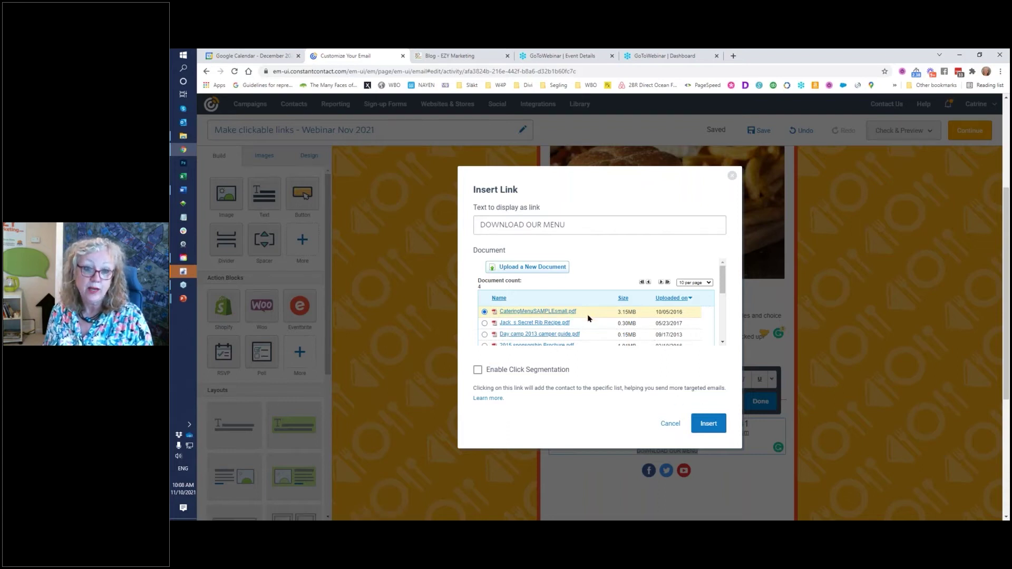
click(709, 424)
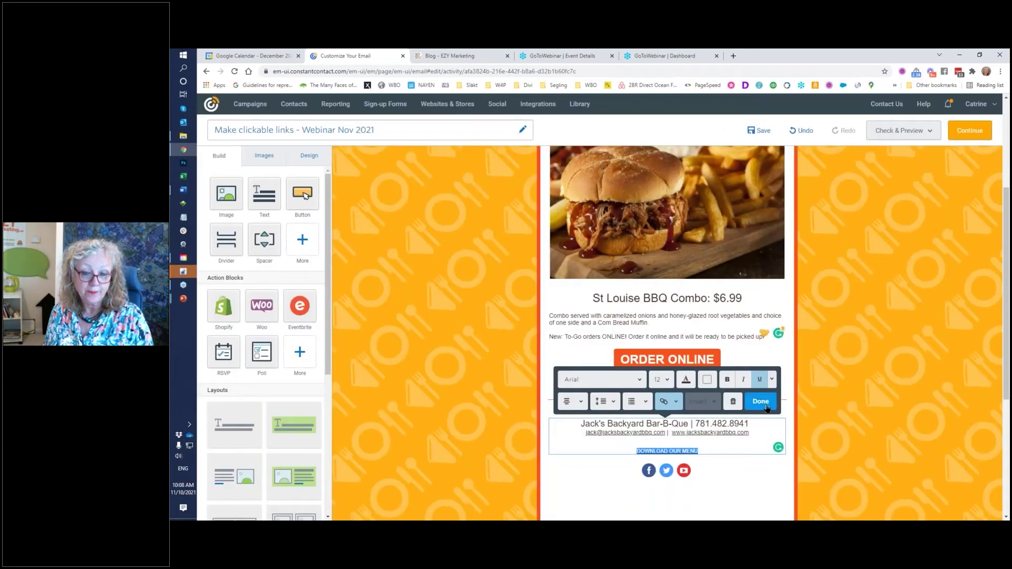
click(766, 406)
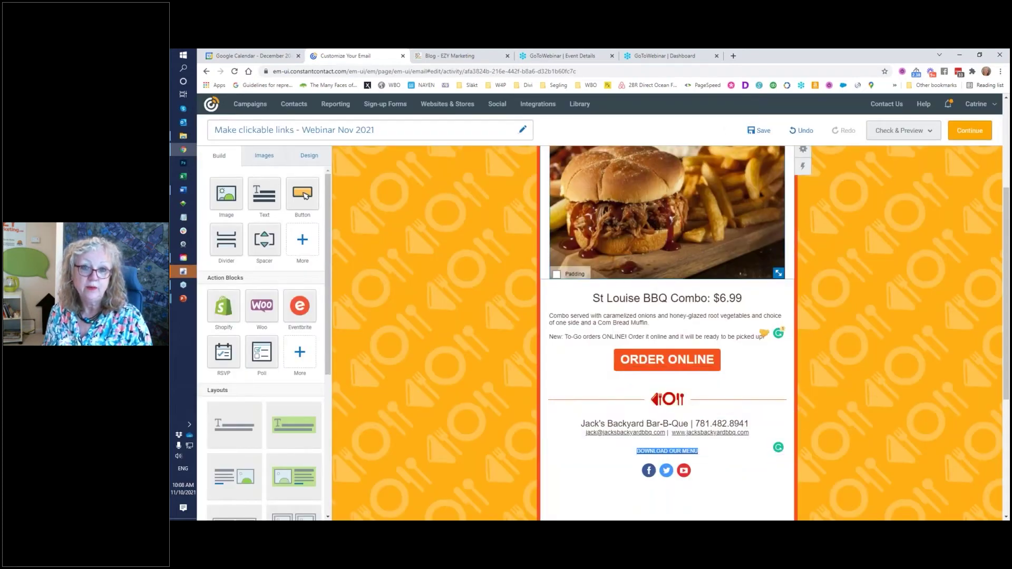
click(760, 131)
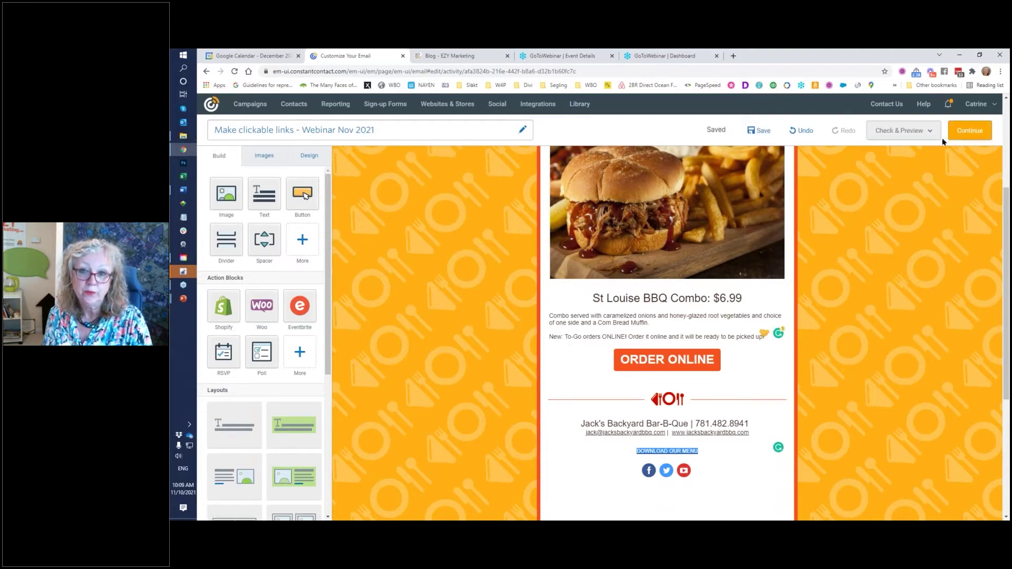
Preview the email in desktop view and test the DOWNLOAD OUR MENU link
click(929, 132)
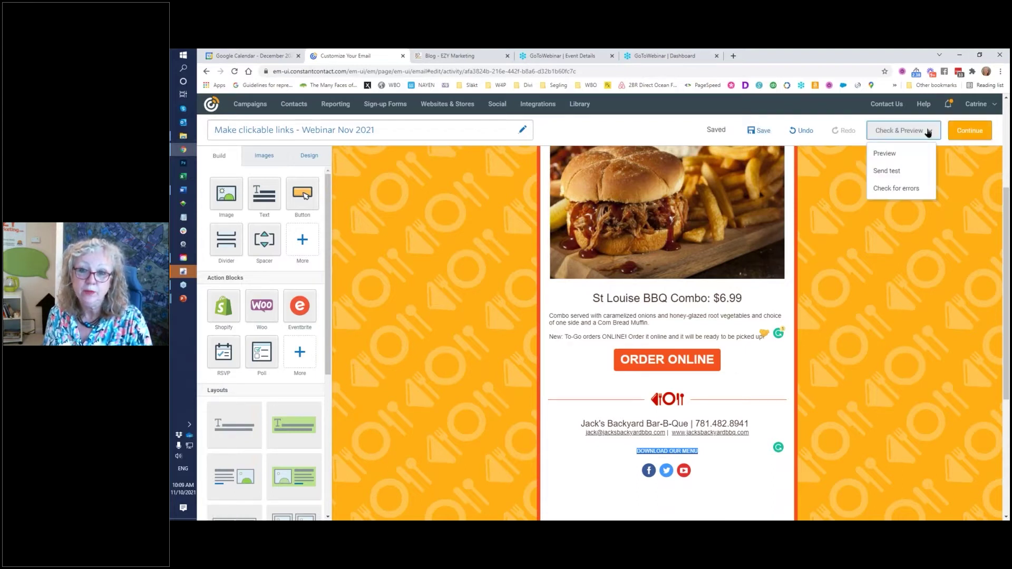
click(896, 155)
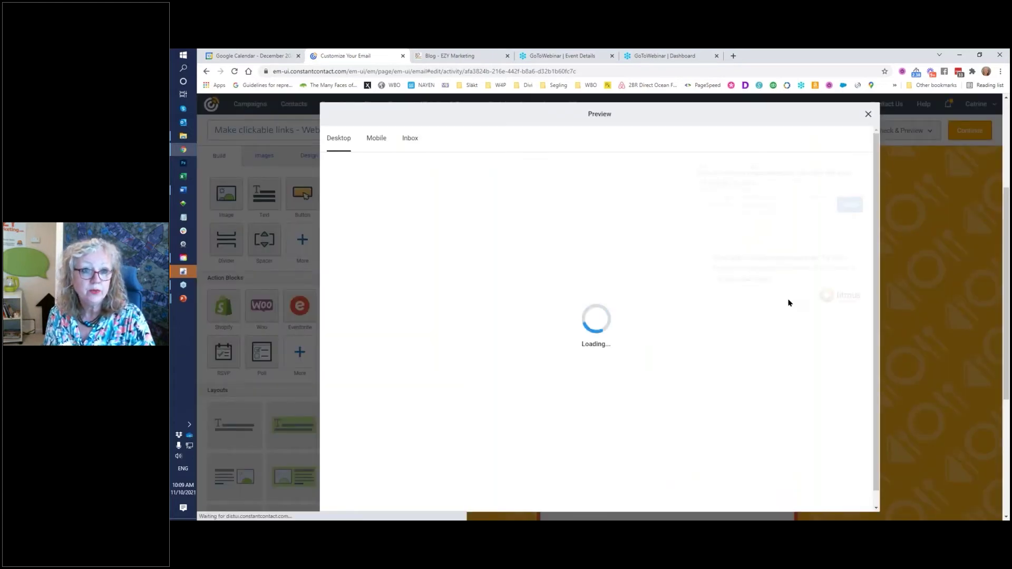
scroll(659, 342, down, 1)
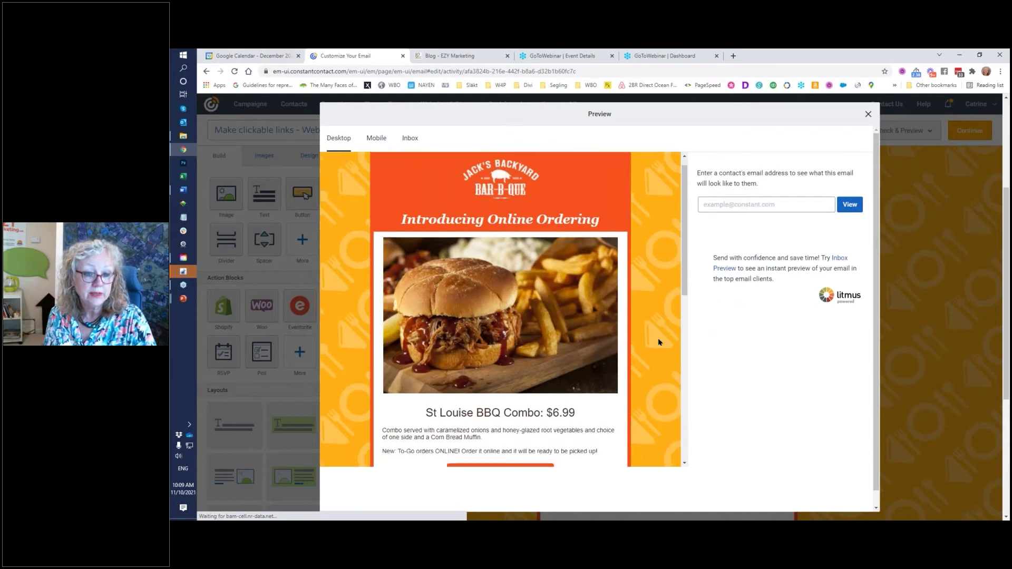
scroll(658, 343, down, 5)
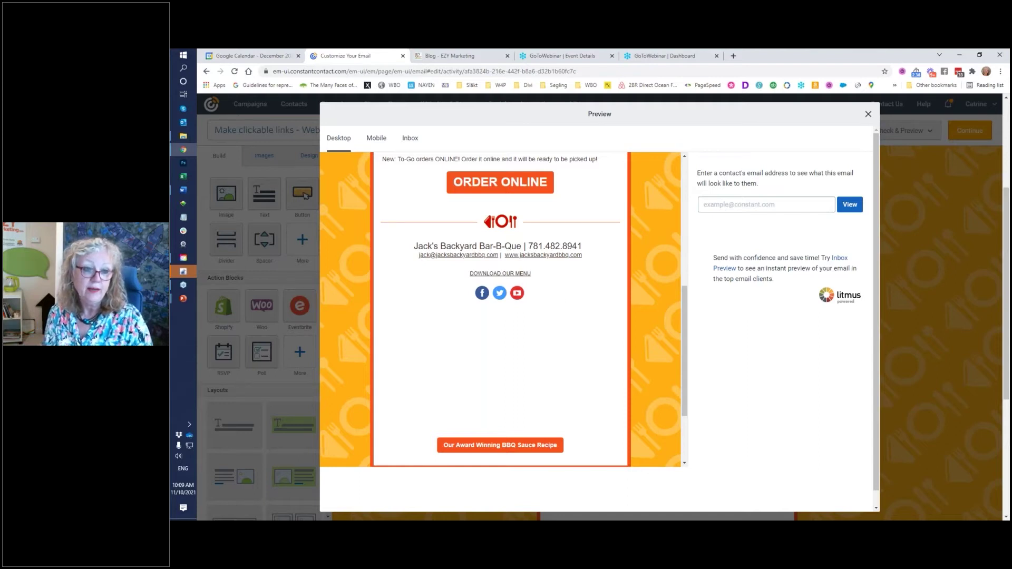
click(497, 274)
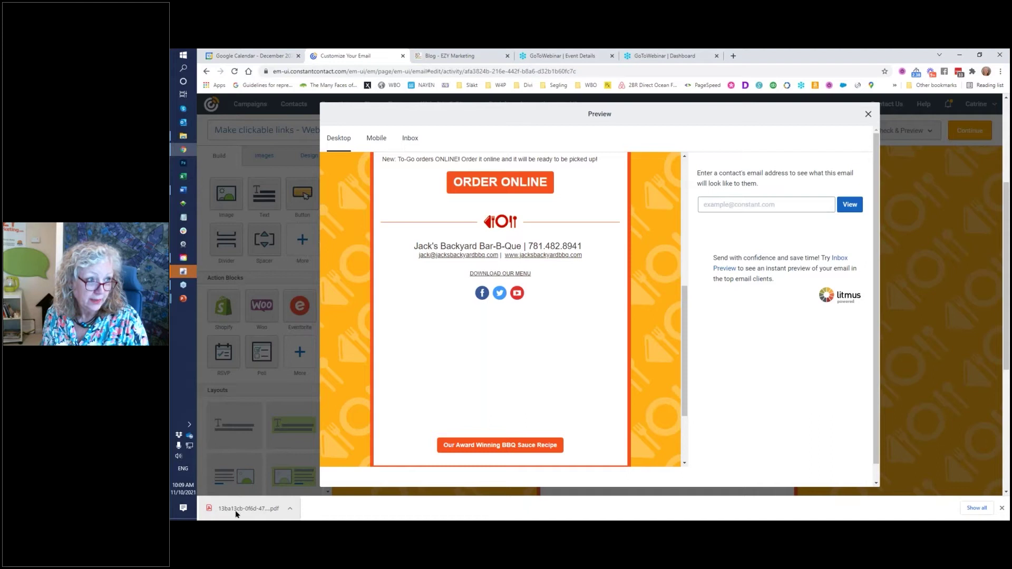
View the downloaded menu PDF in the browser, then close it and the email preview
click(290, 510)
click(298, 446)
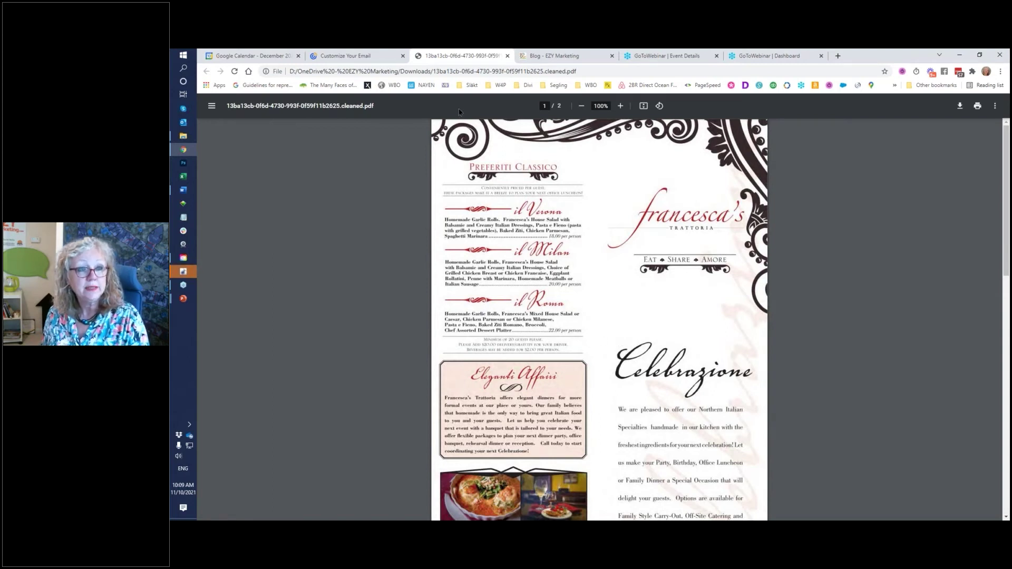
click(506, 56)
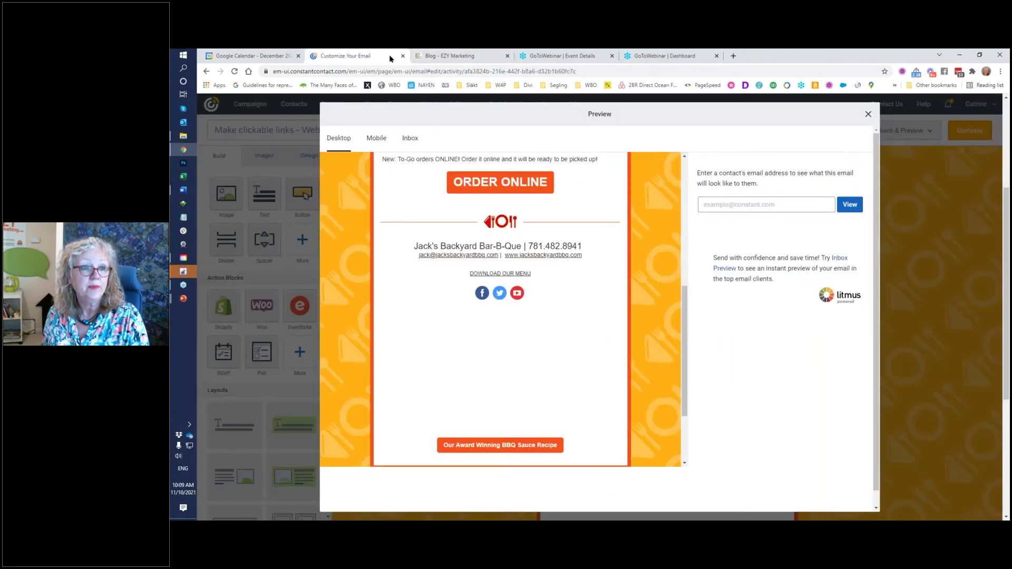
click(868, 114)
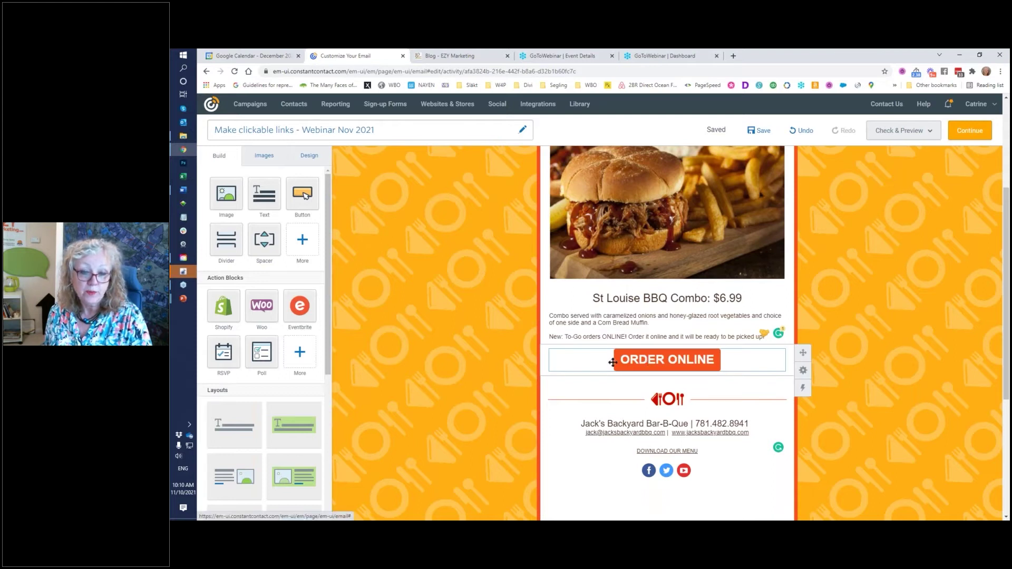
Copy the ORDER ONLINE button's text and delete that button from the email
drag(621, 360, 720, 358)
key(ctrl+c)
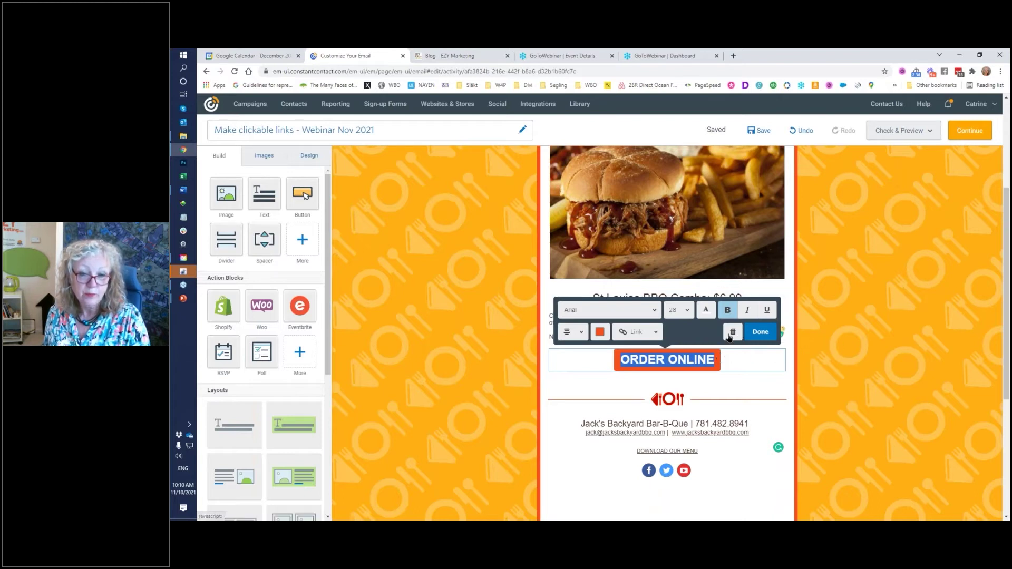
click(729, 336)
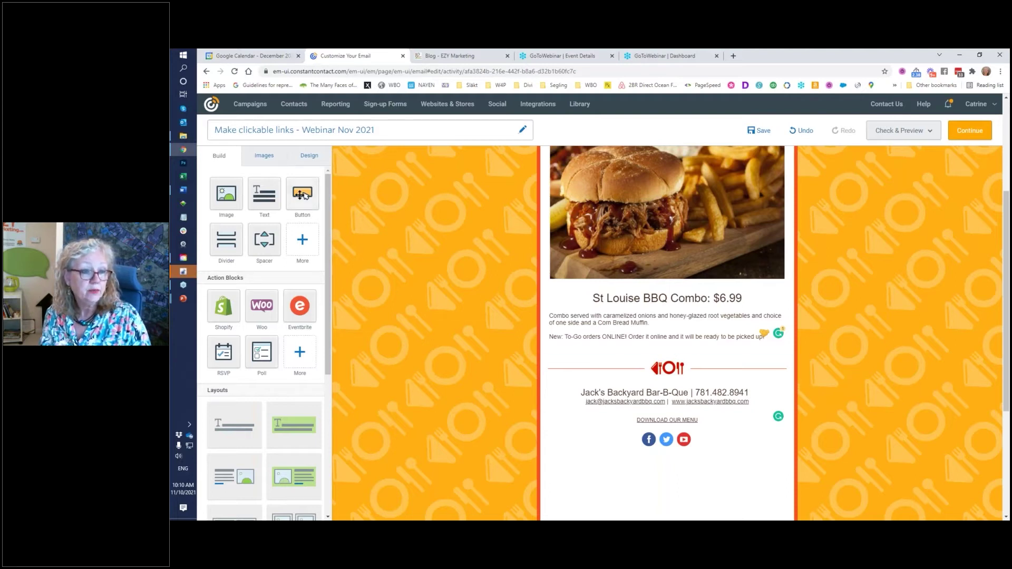
Add a new button block and place it between the To-Go orders text and the divider
drag(301, 194, 665, 316)
drag(667, 322, 742, 322)
drag(680, 321, 908, 372)
click(893, 366)
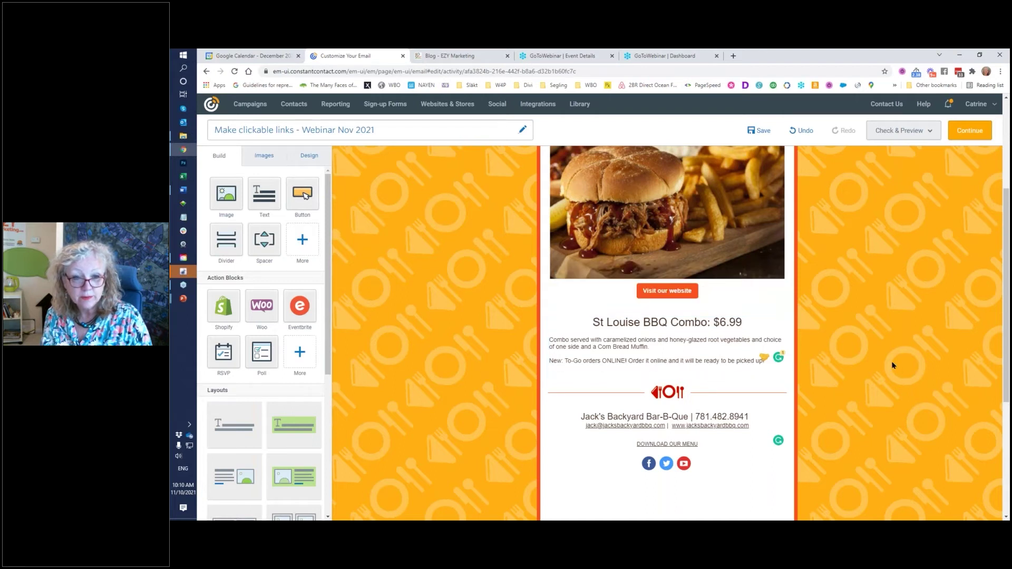
drag(733, 291, 749, 370)
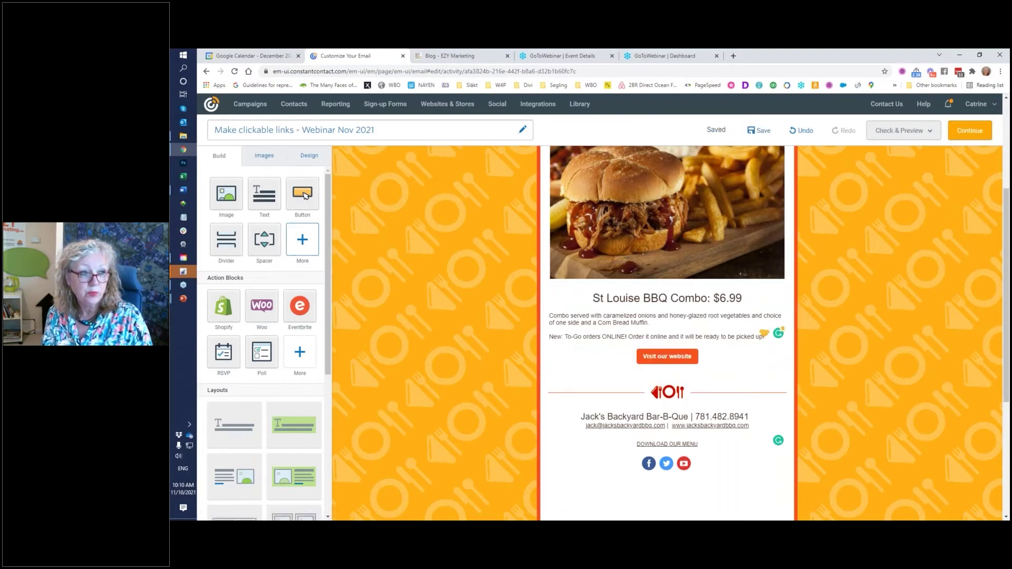
Replace the new button's label with the copied ORDER ONLINE text, pasted without formatting
click(678, 358)
triple_click(679, 358)
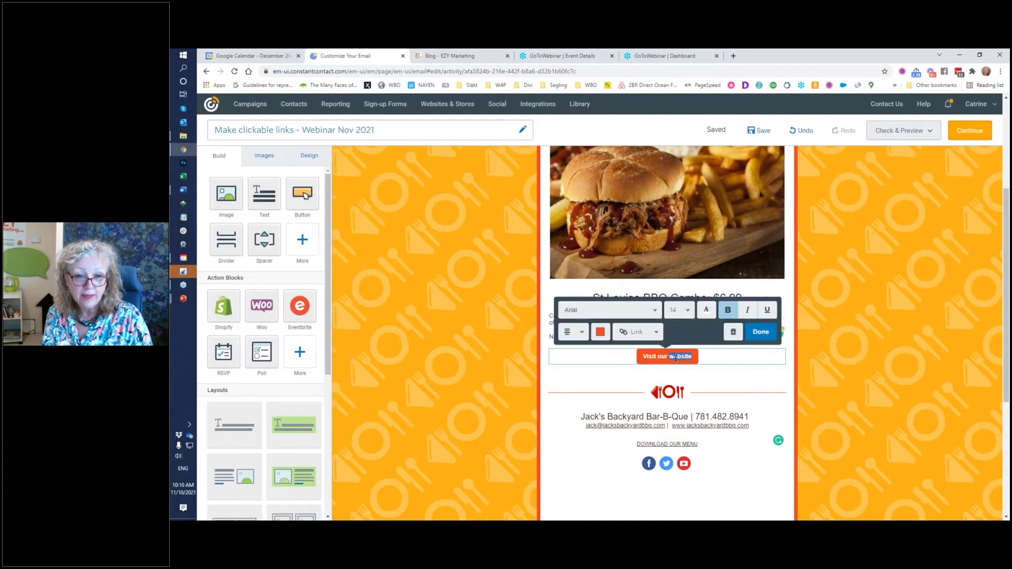
right_click(677, 360)
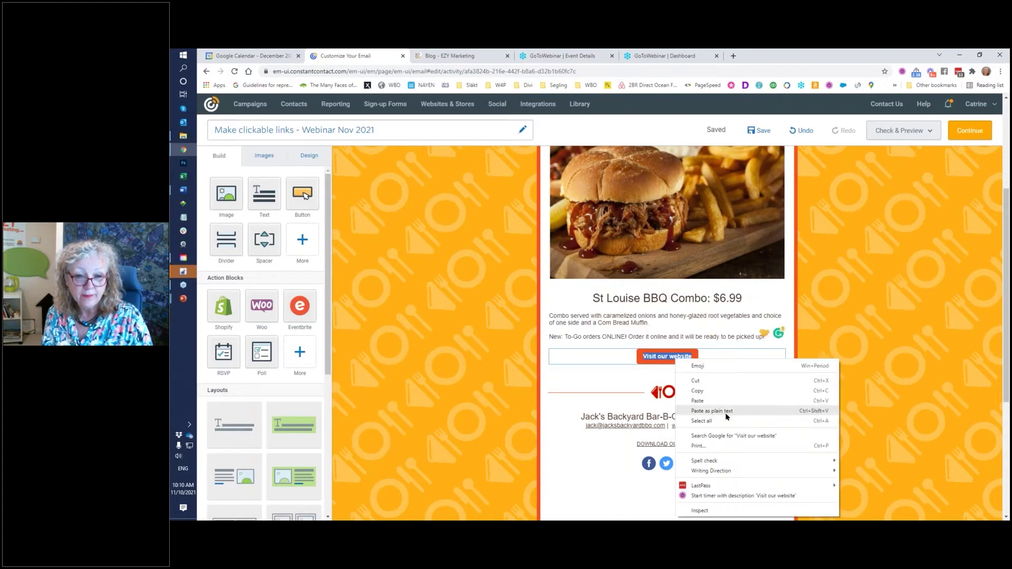
click(711, 411)
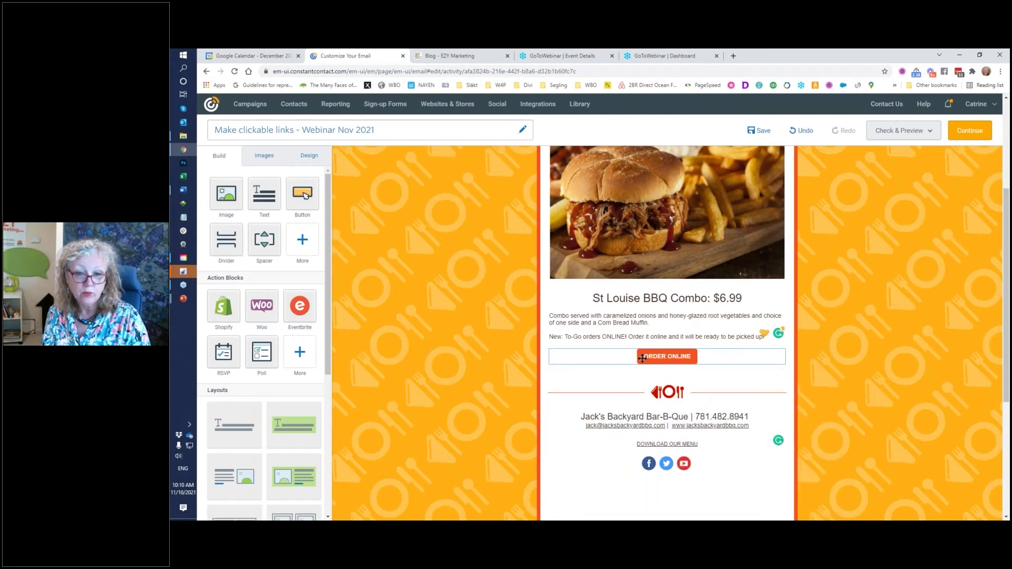
Set the font size of the ORDER ONLINE button's text to 24
drag(646, 357, 687, 361)
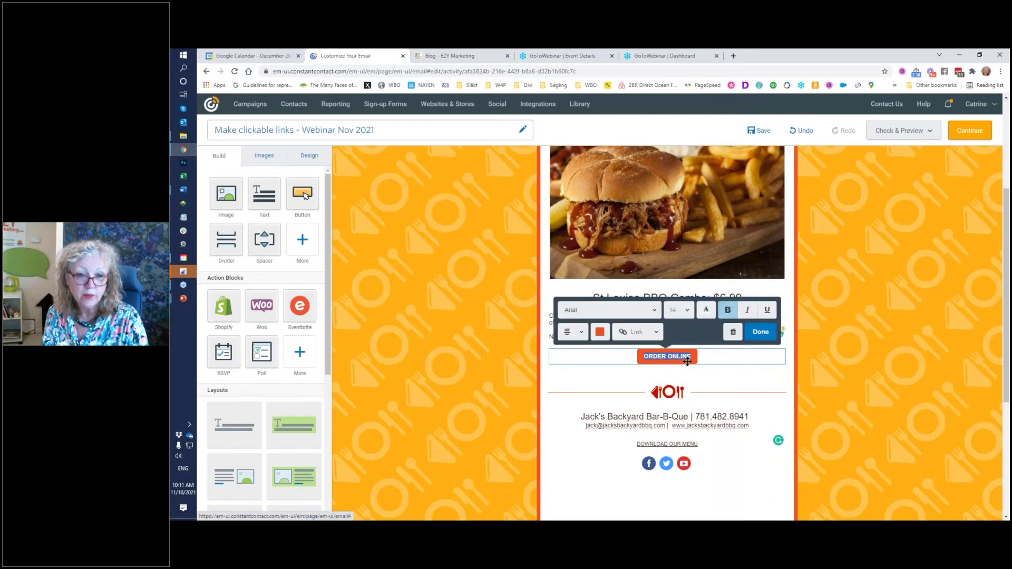
click(688, 312)
scroll(677, 401, down, 3)
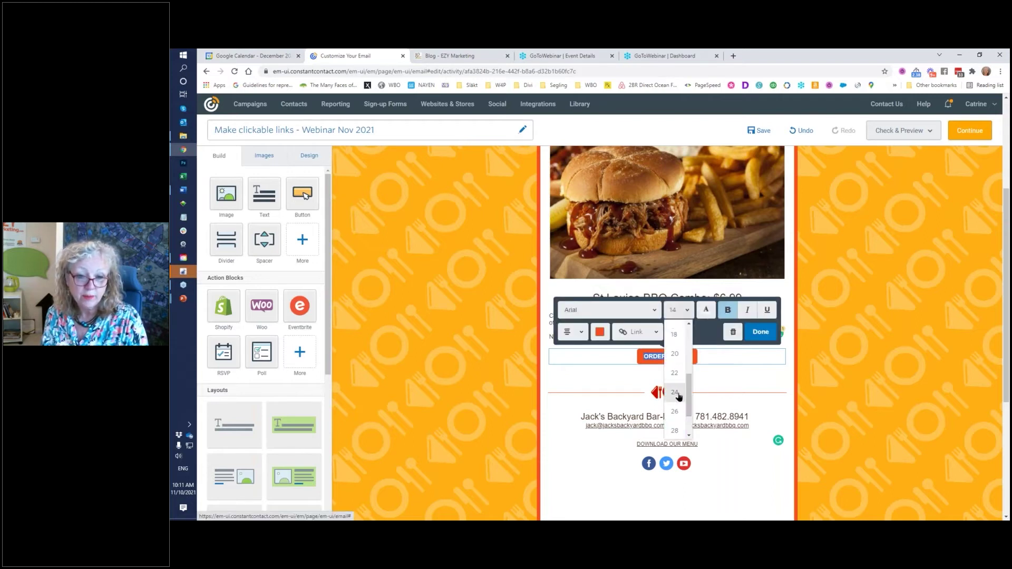
click(678, 400)
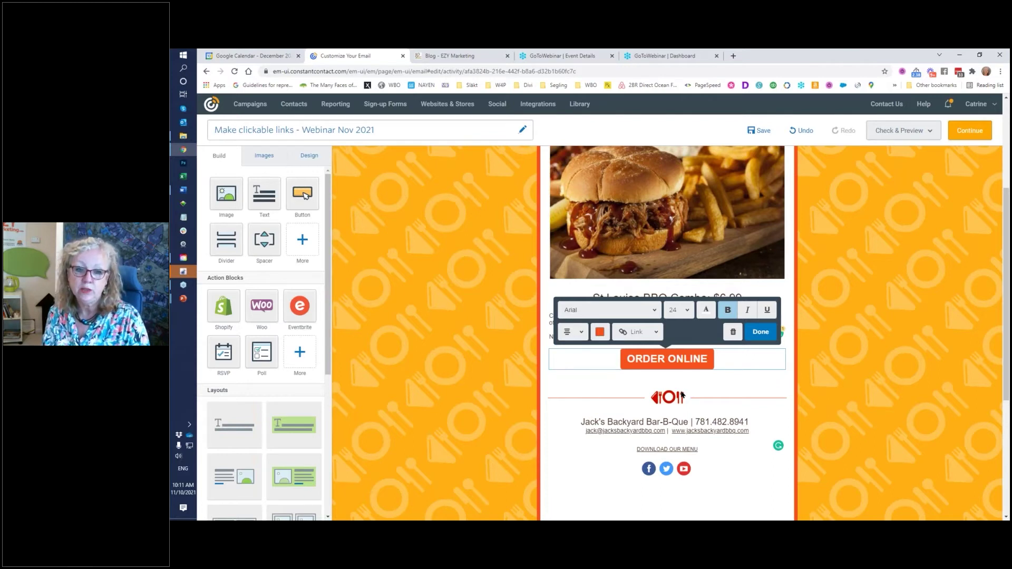
Go to the EZY Marketing home page in its open browser tab and copy the page's URL
key(alt+Tab)
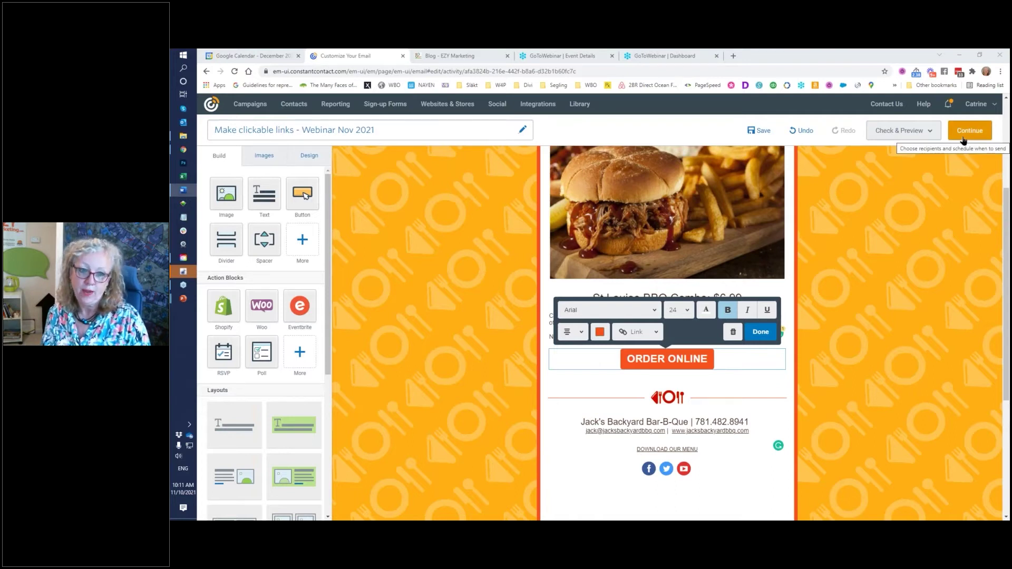
click(472, 55)
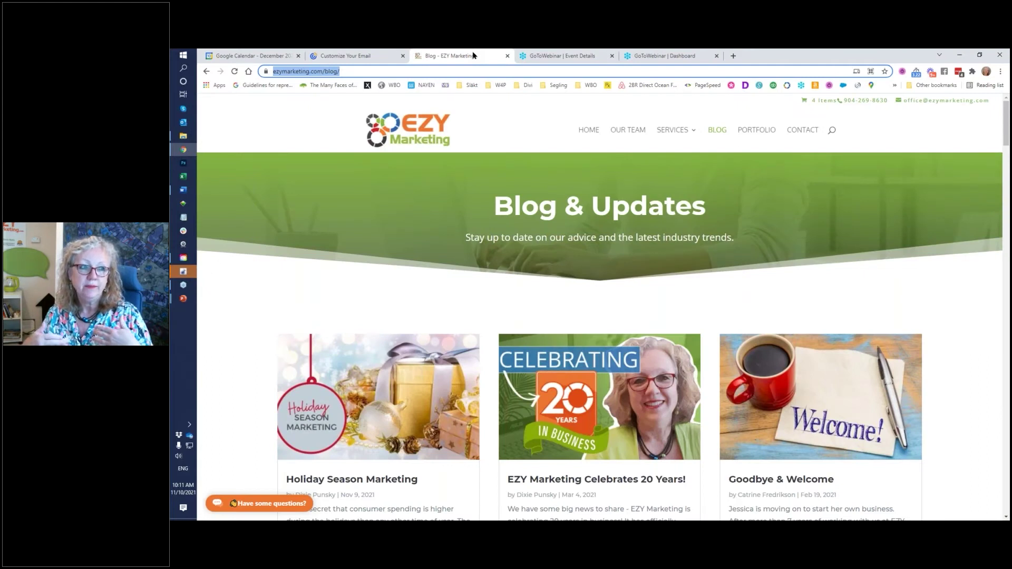
key(F5)
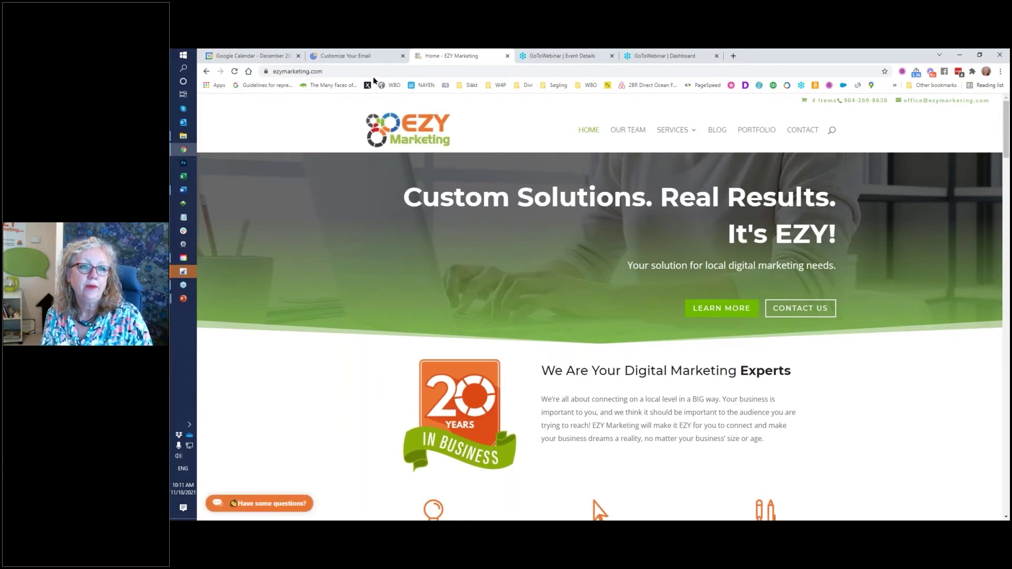
click(264, 74)
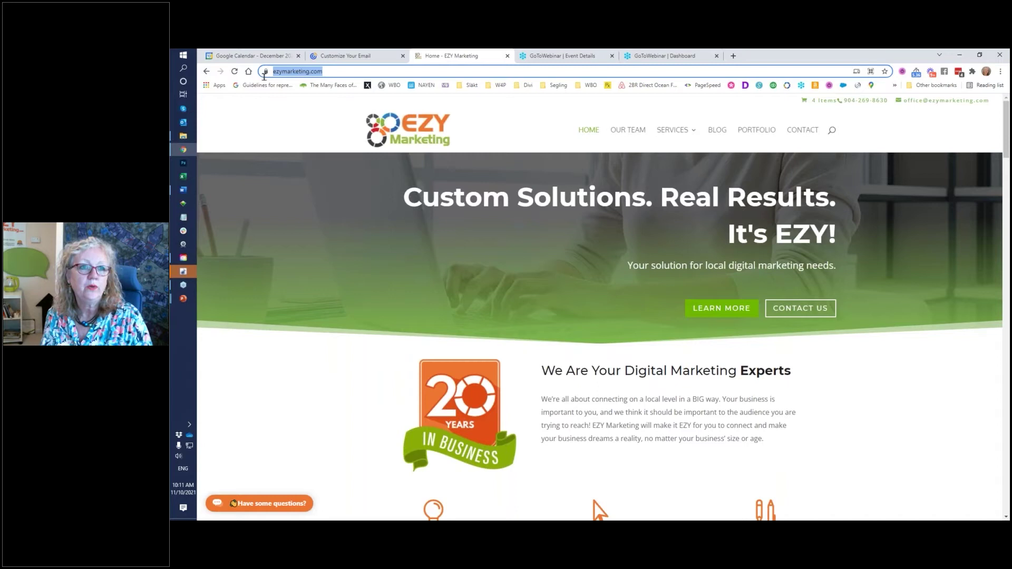
right_click(295, 74)
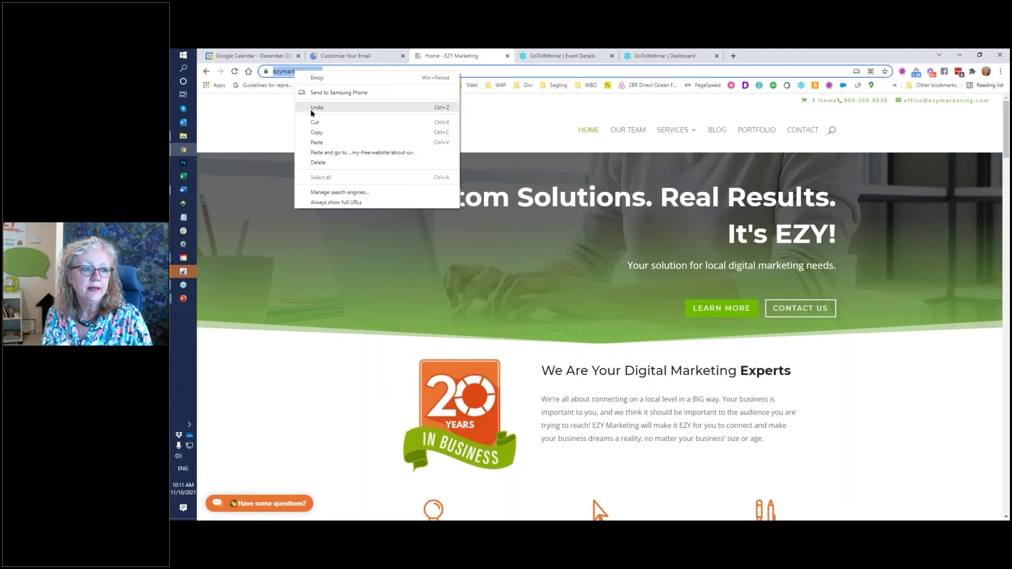
click(323, 133)
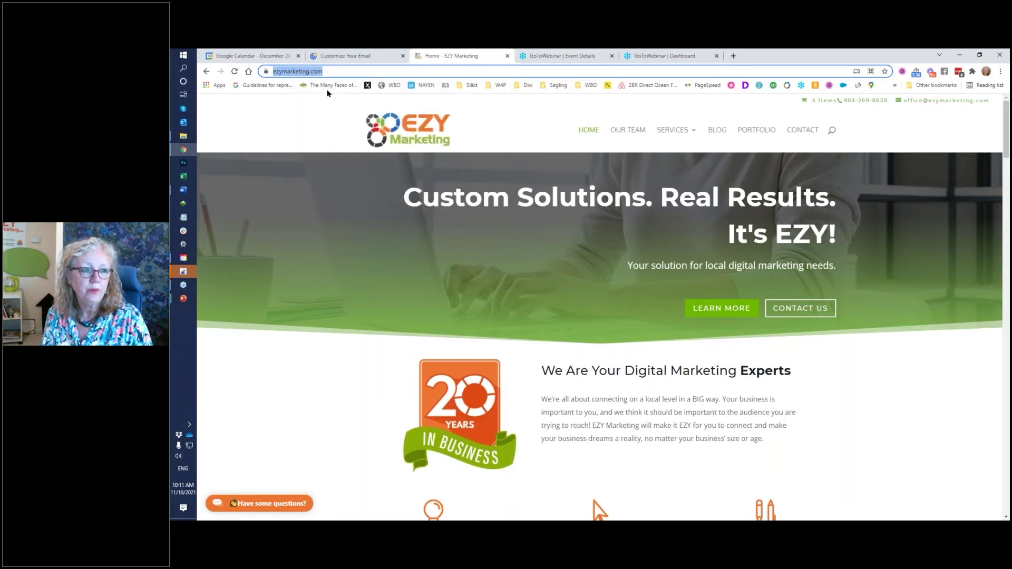
click(351, 56)
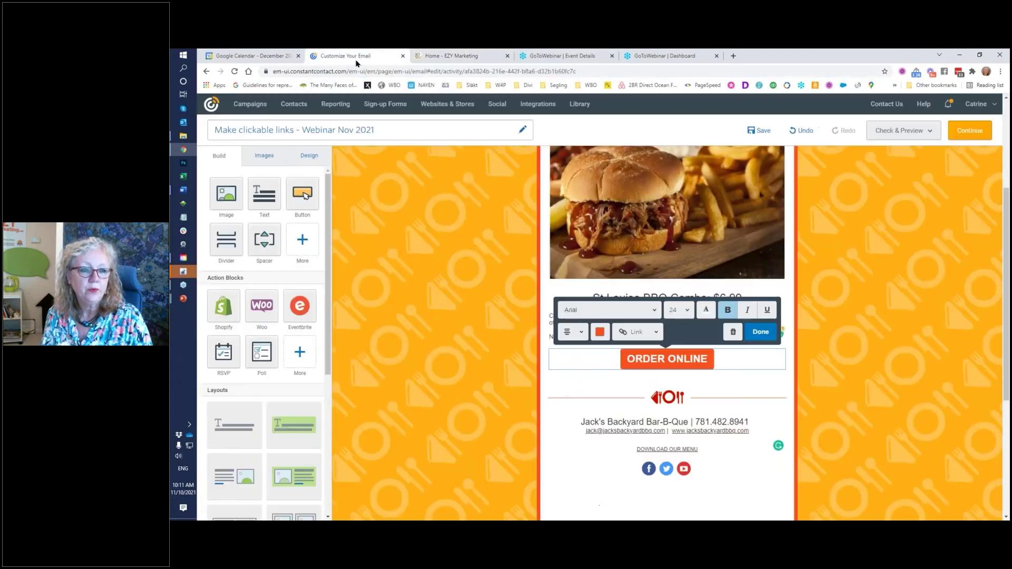
click(656, 333)
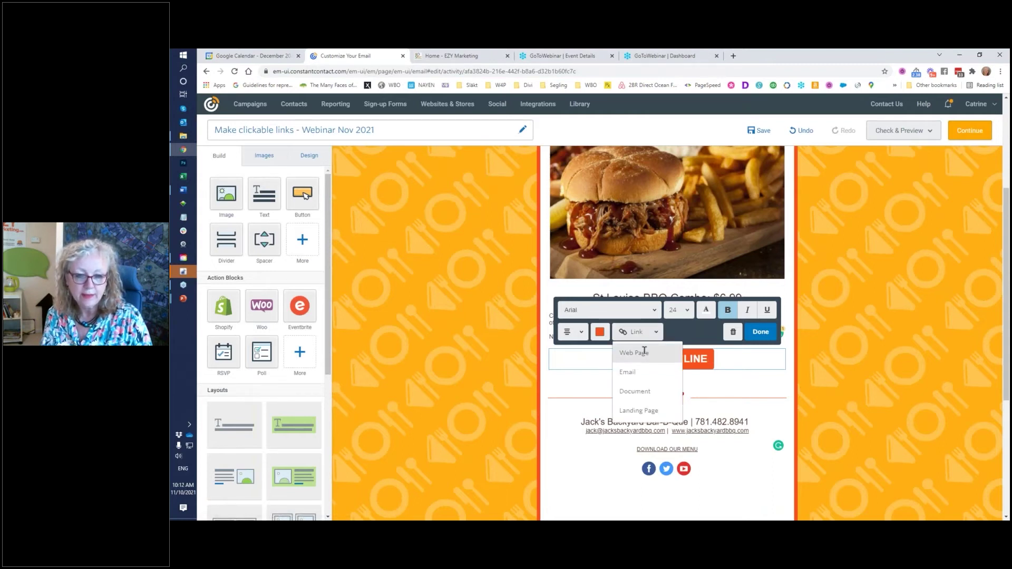
click(642, 352)
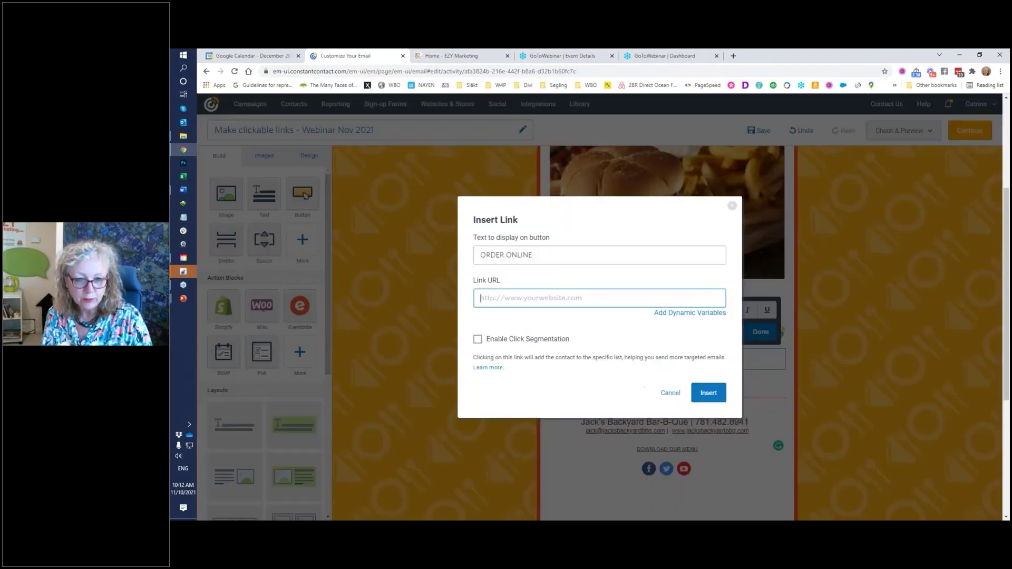
right_click(548, 296)
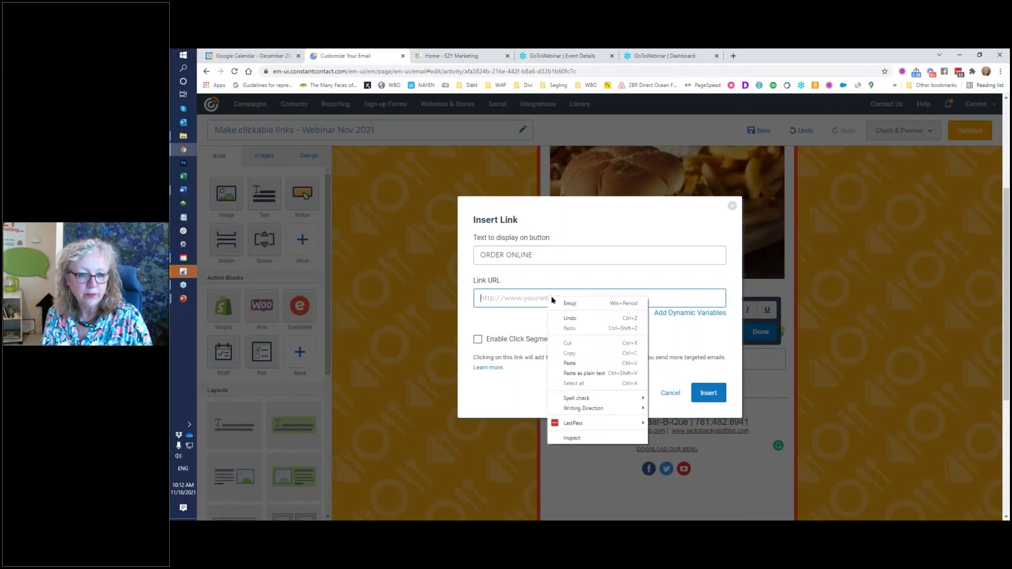
click(570, 364)
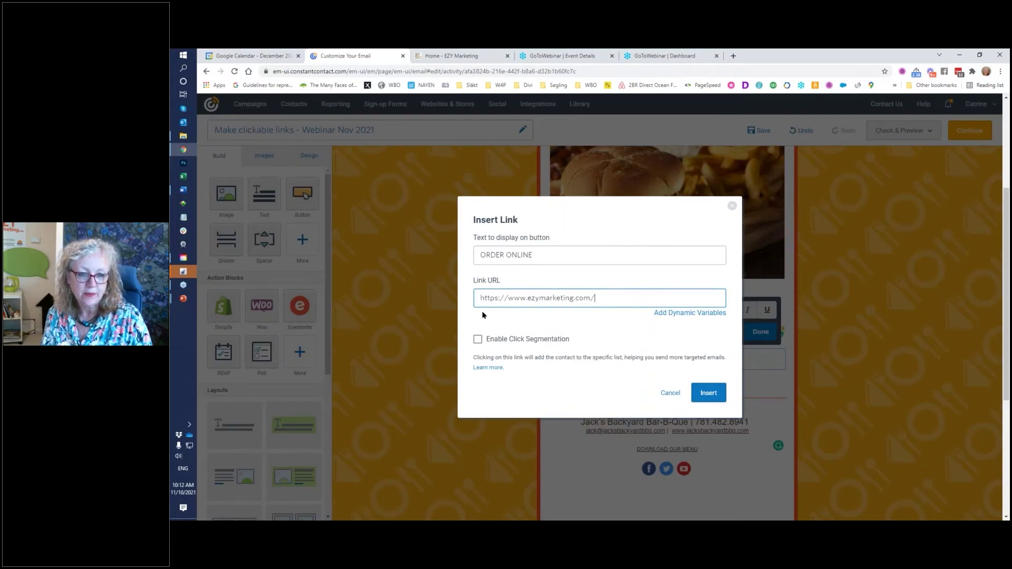
click(713, 393)
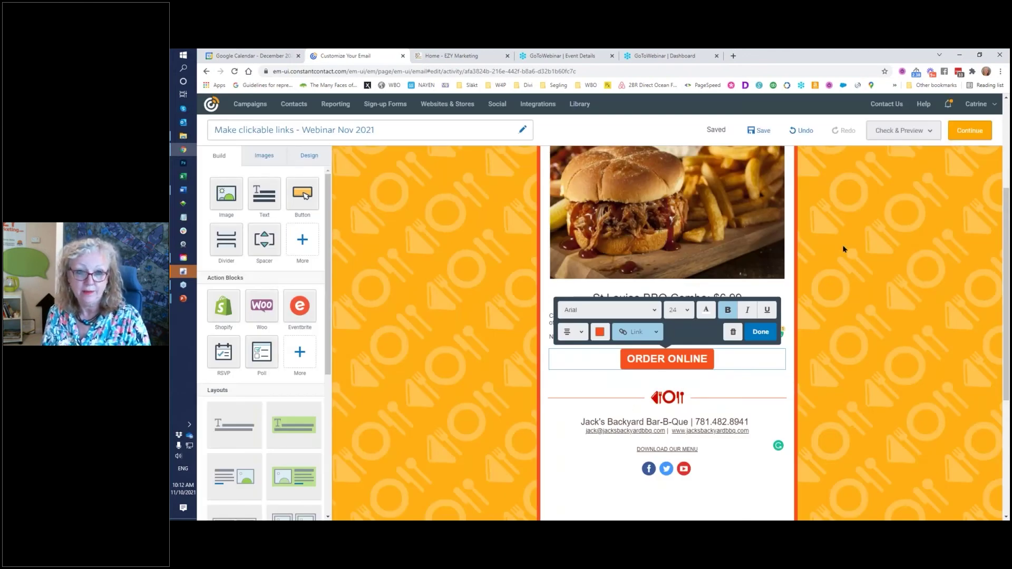
click(761, 332)
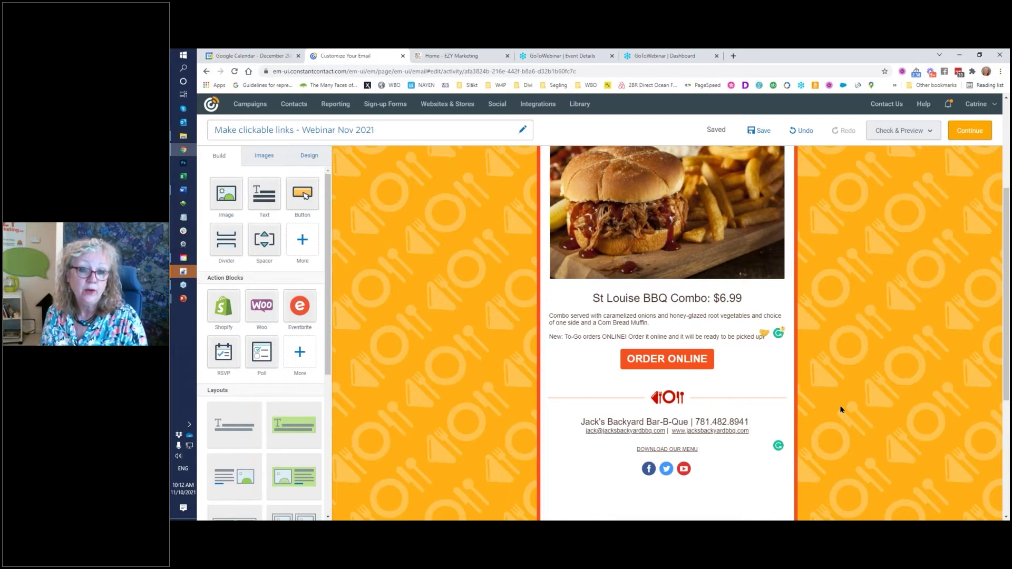
Link the "Our Award Winning BBQ Sauce Recipe" button to the custom BBQ Sauce landing page and save the email
scroll(857, 402, down, 5)
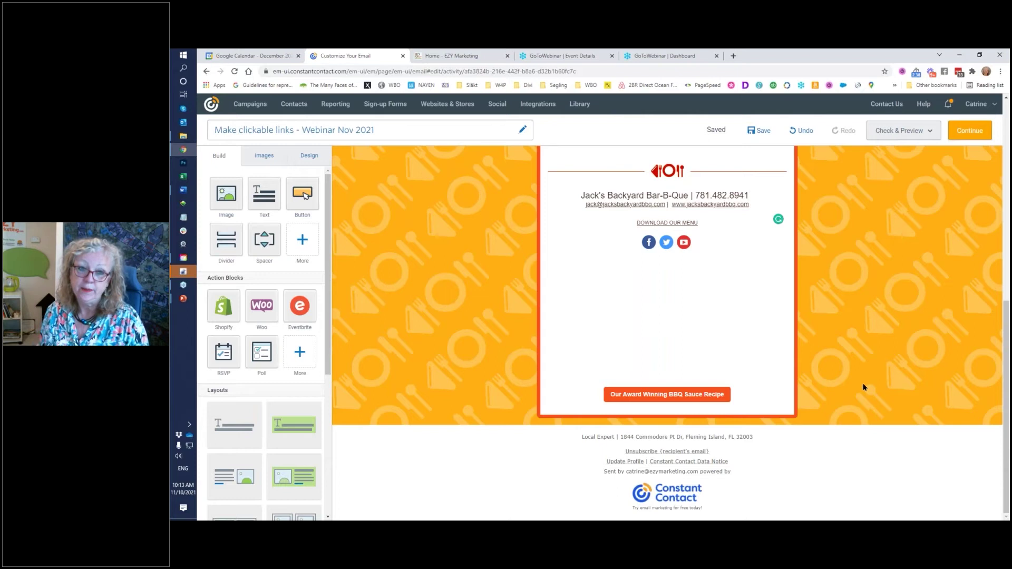
click(675, 396)
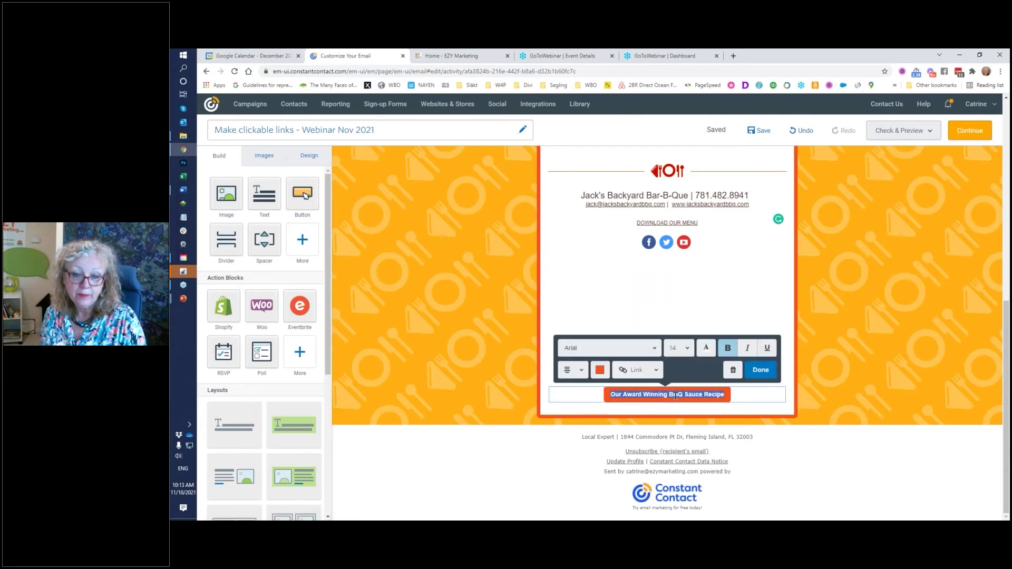
click(656, 370)
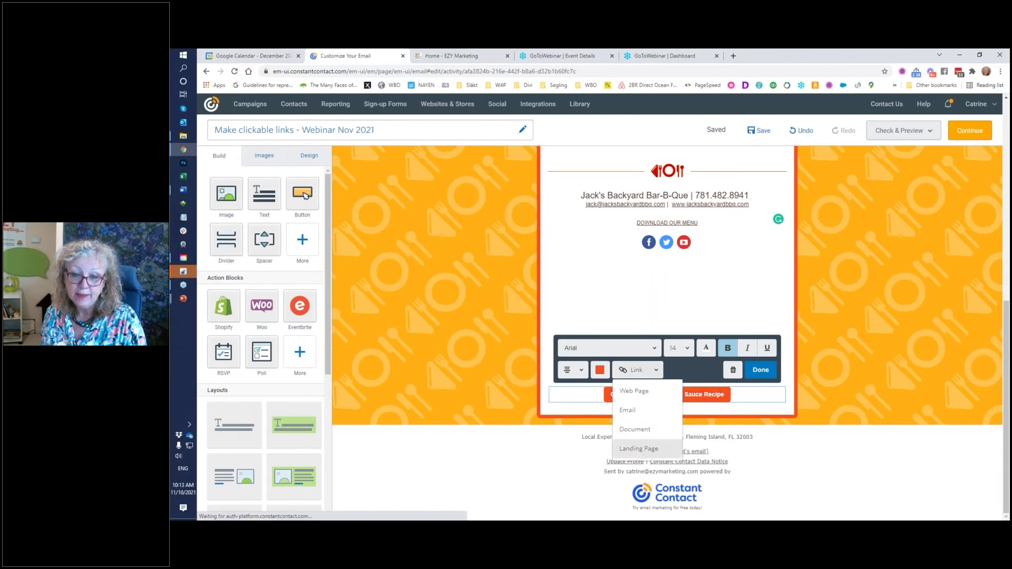
click(646, 449)
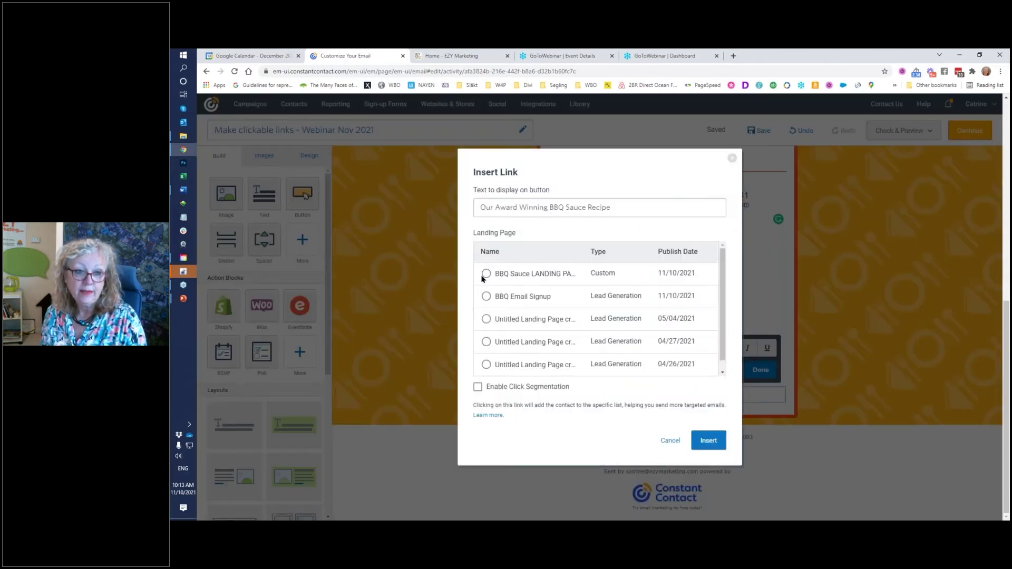
click(485, 275)
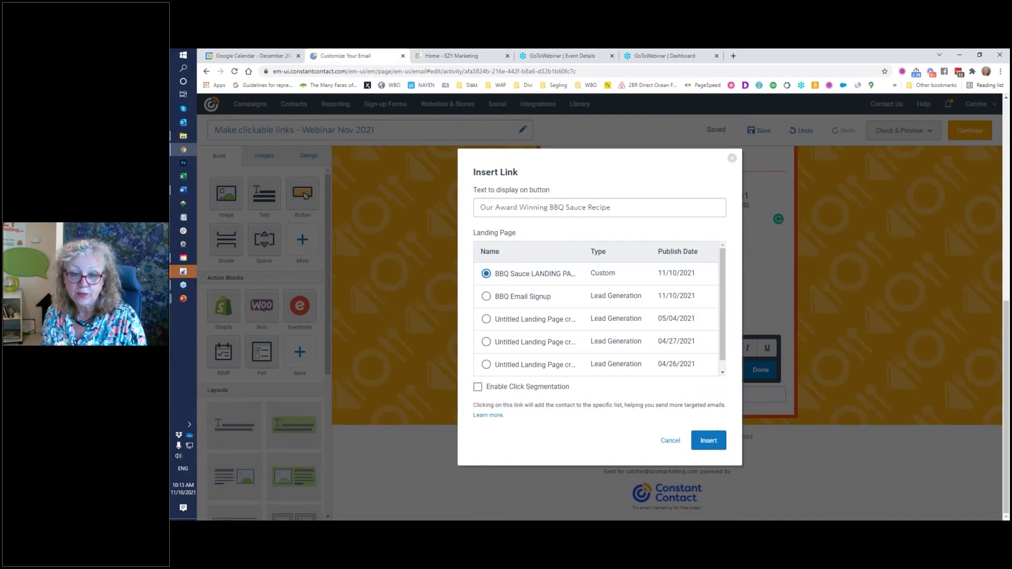
click(709, 442)
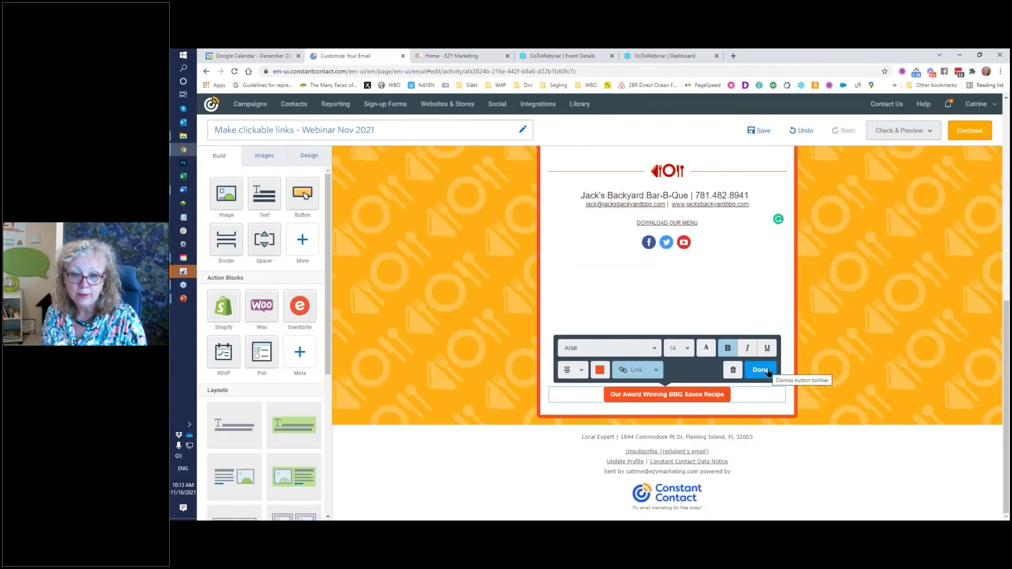
click(768, 372)
click(757, 136)
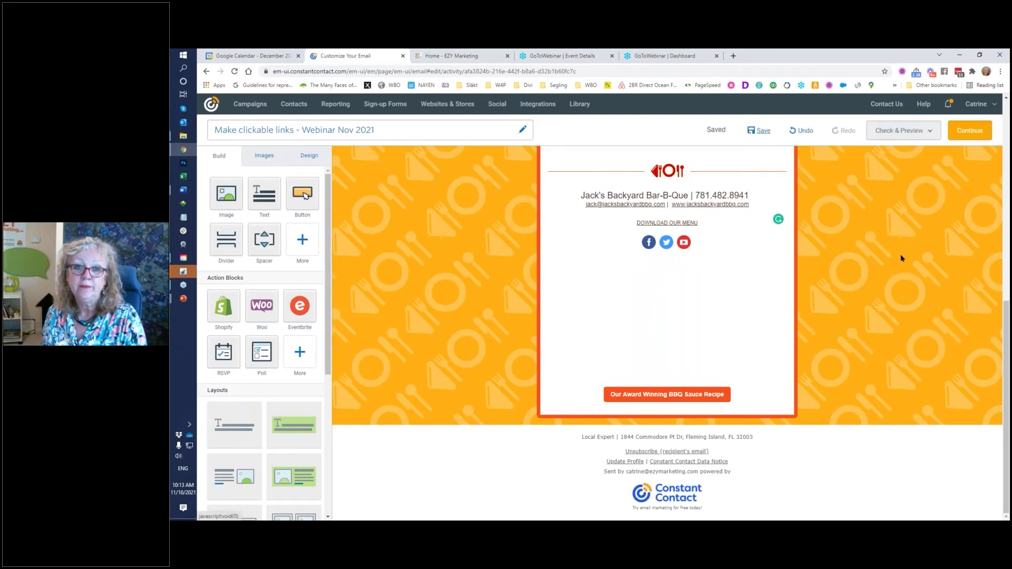
Preview the email and test the BBQ sauce recipe button's link, then return to the editor and close the preview
click(929, 134)
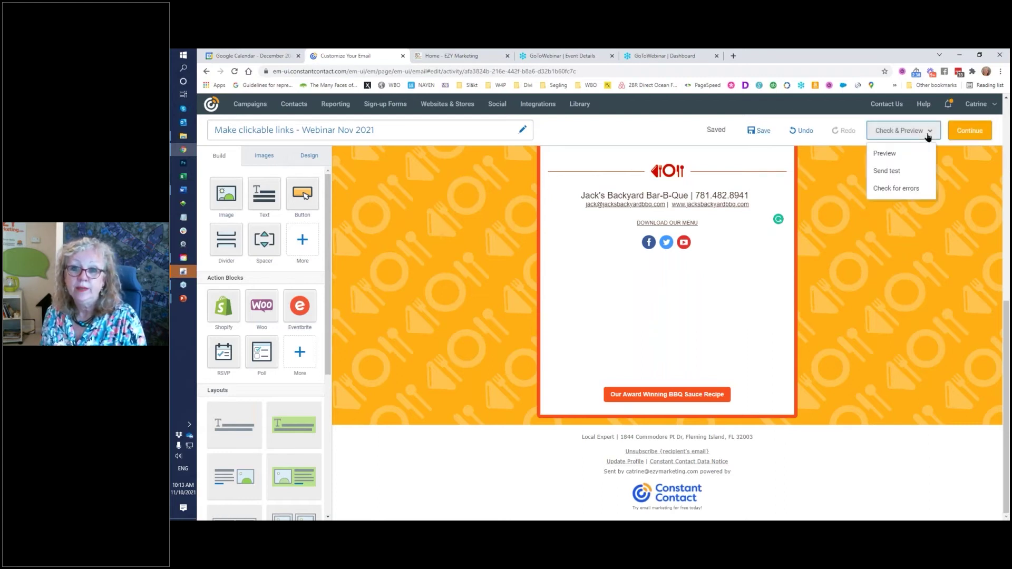
click(893, 158)
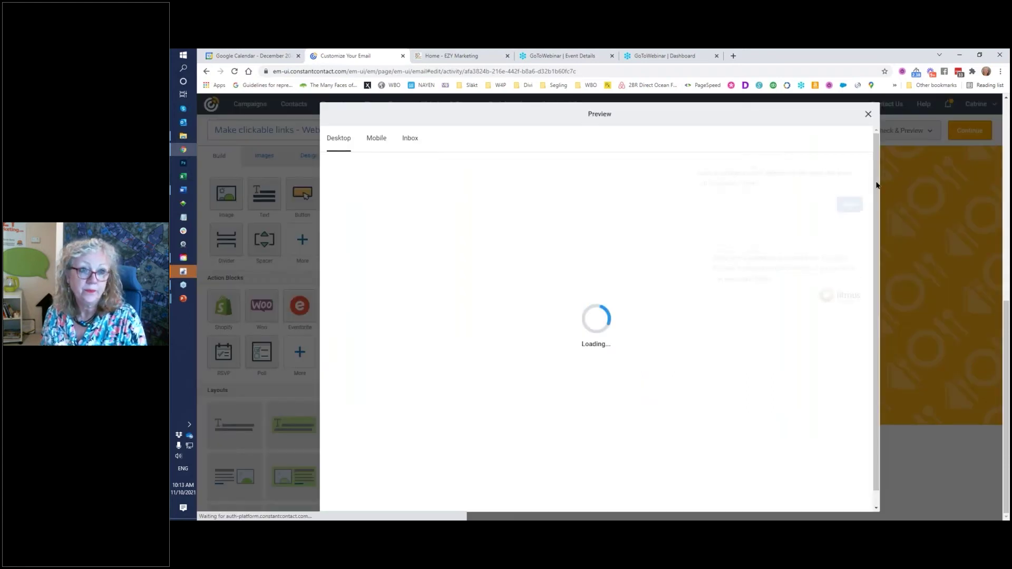
scroll(640, 346, down, 15)
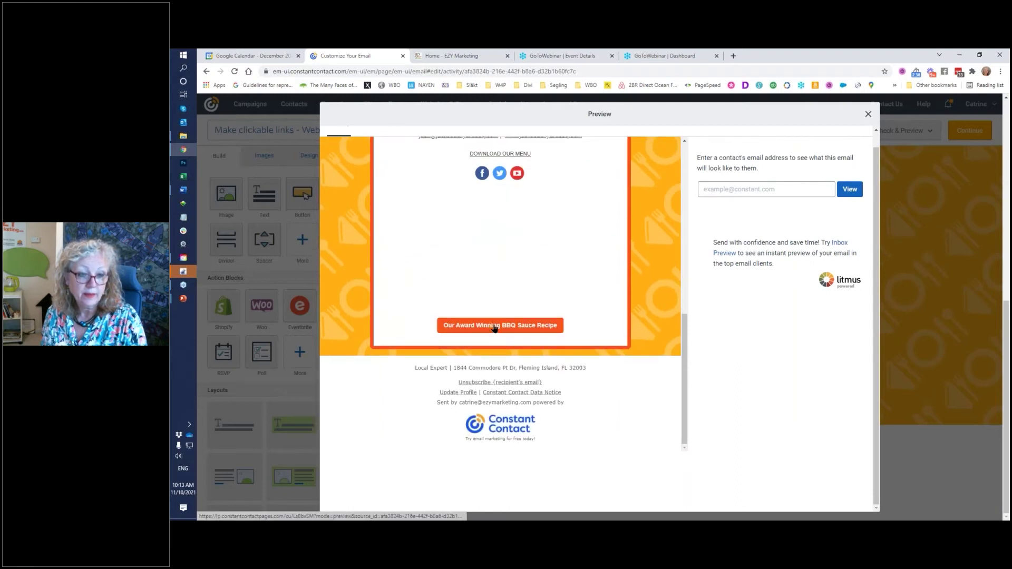
click(495, 327)
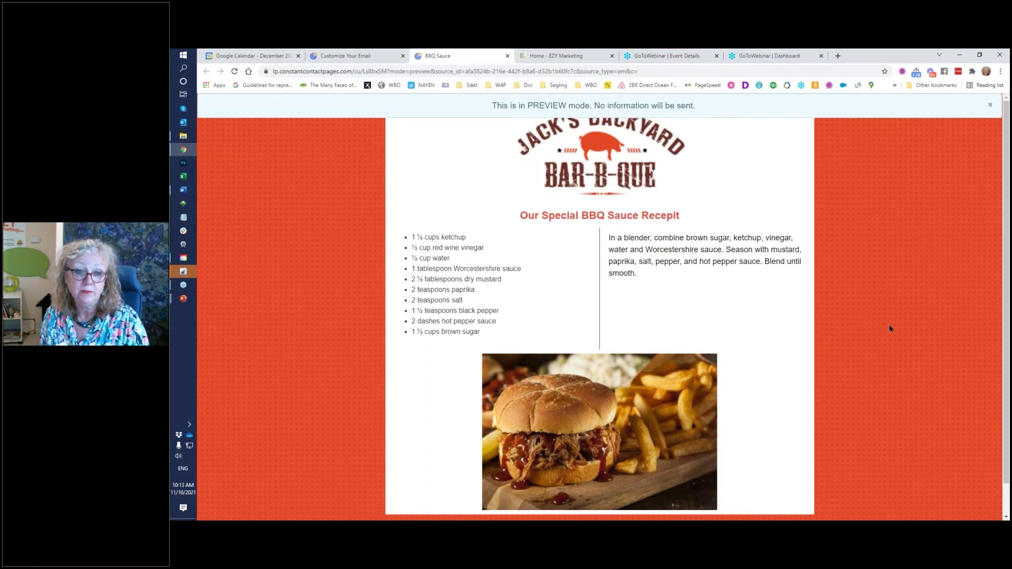
click(989, 105)
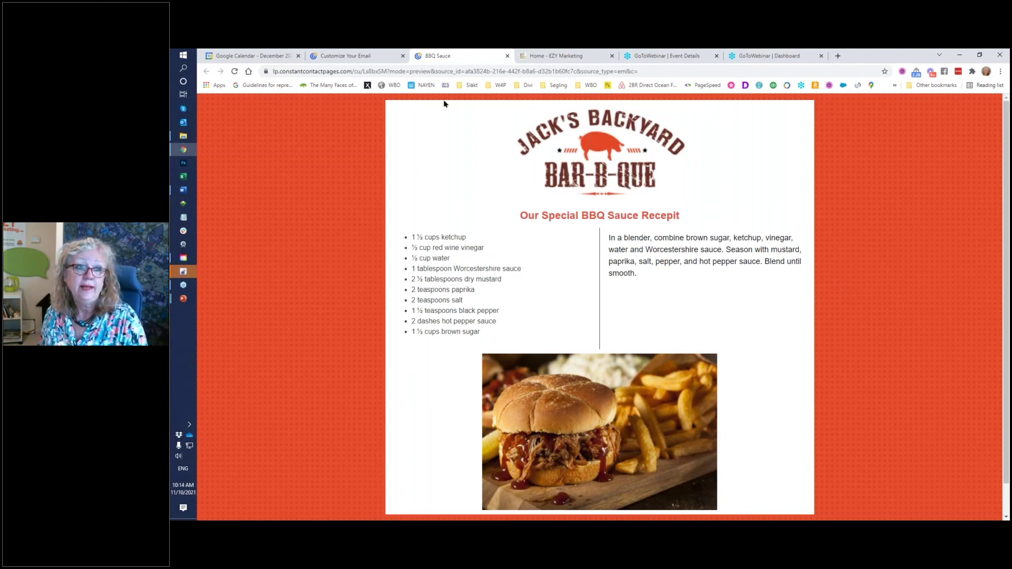
click(370, 54)
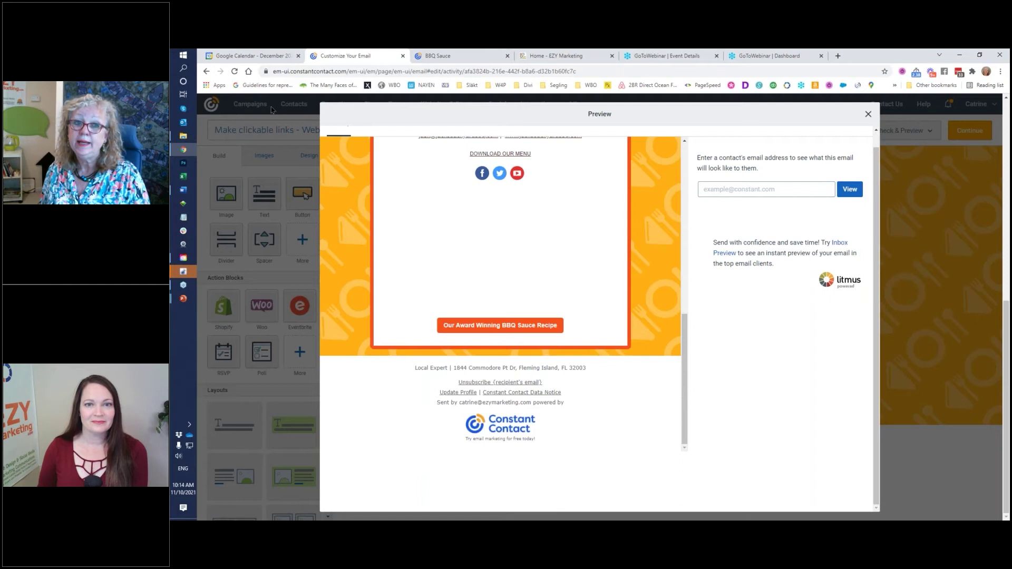
click(869, 115)
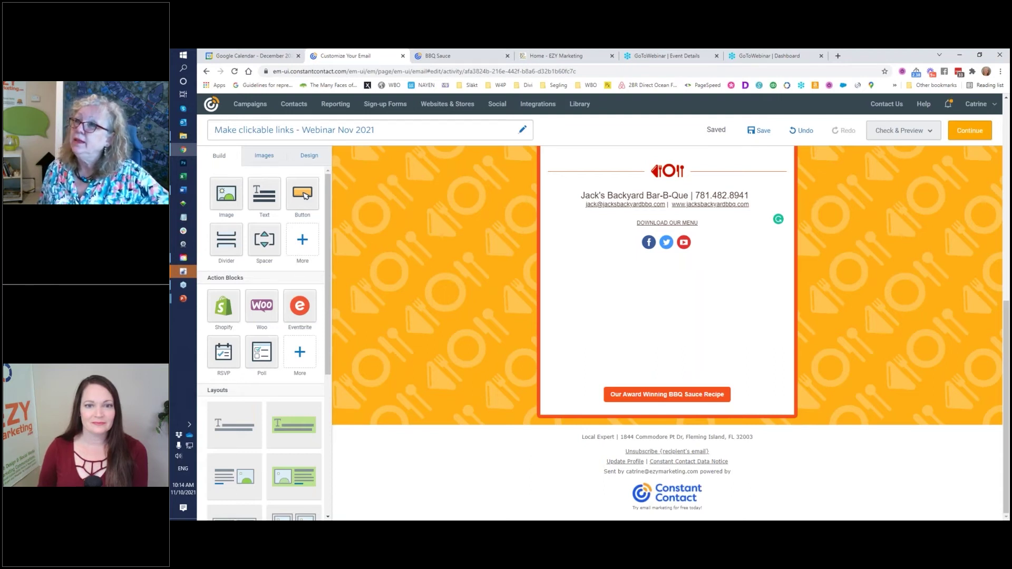
scroll(877, 273, up, 10)
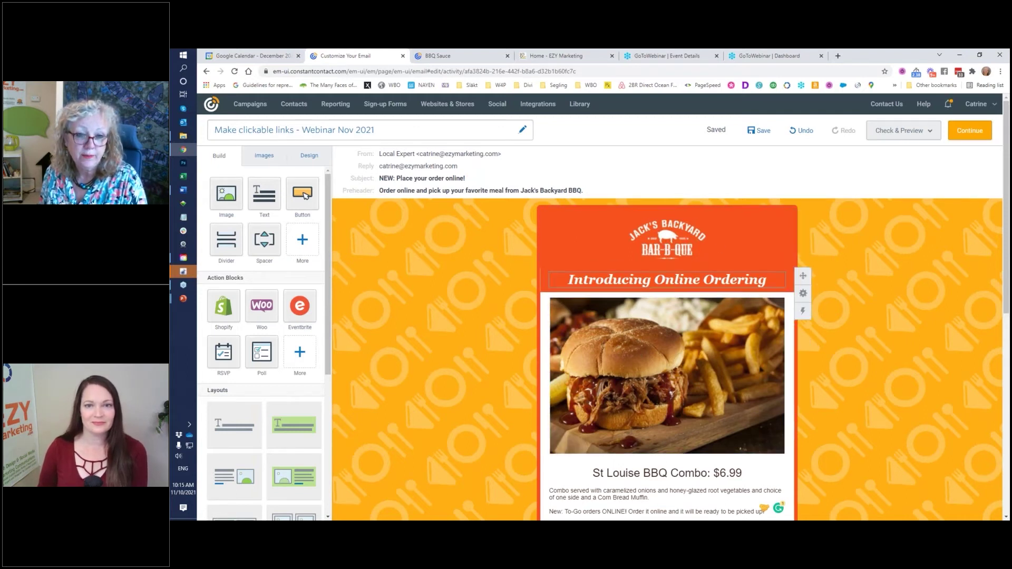
click(679, 236)
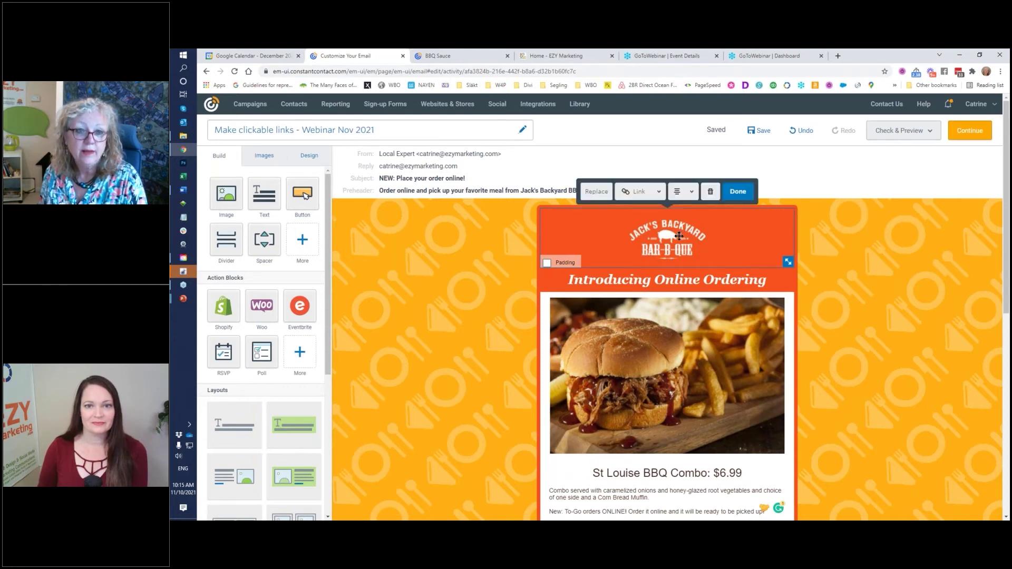
click(660, 195)
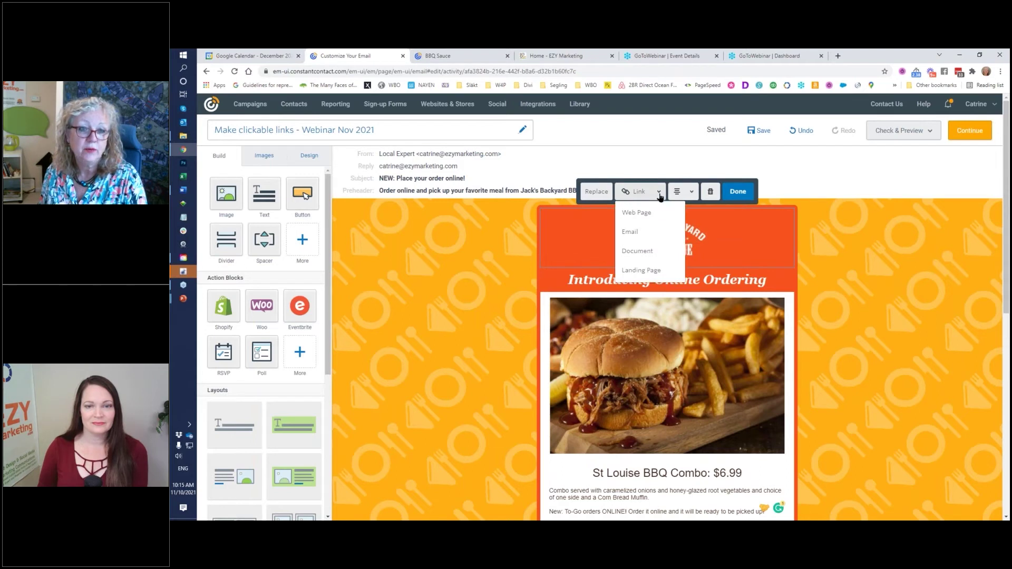
click(652, 214)
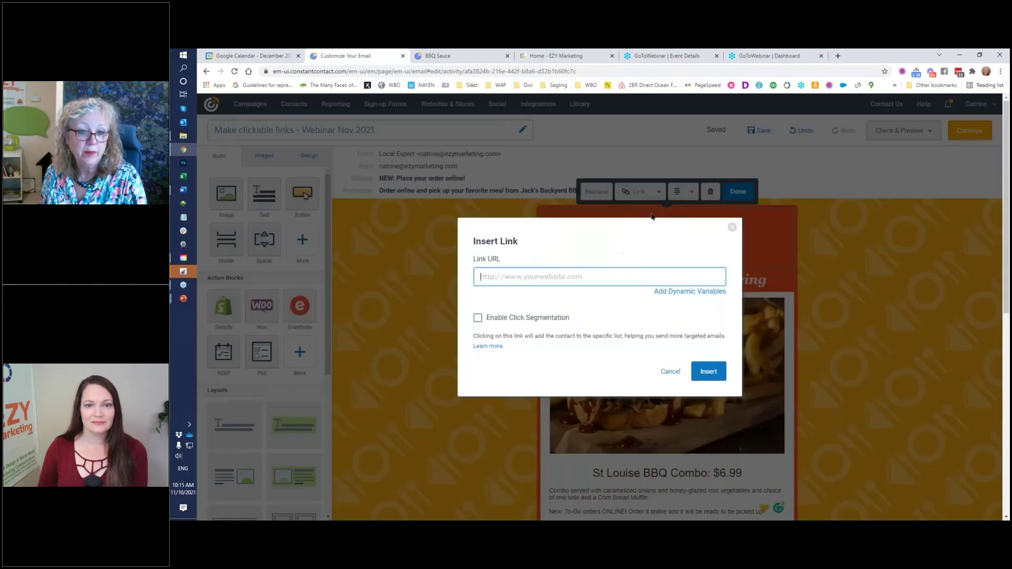
click(563, 54)
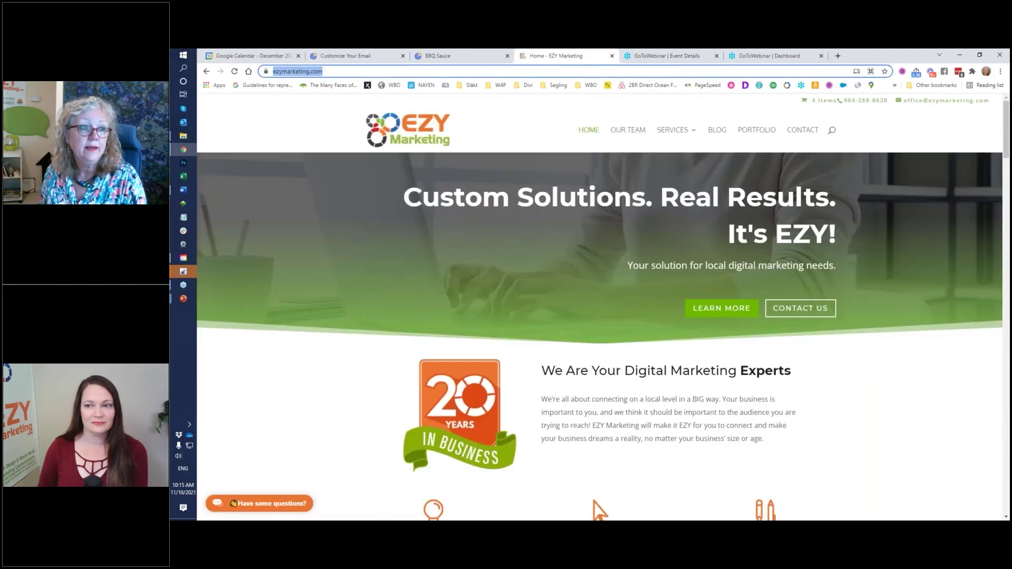
click(368, 57)
text(https://www.ezymarketing.com/)
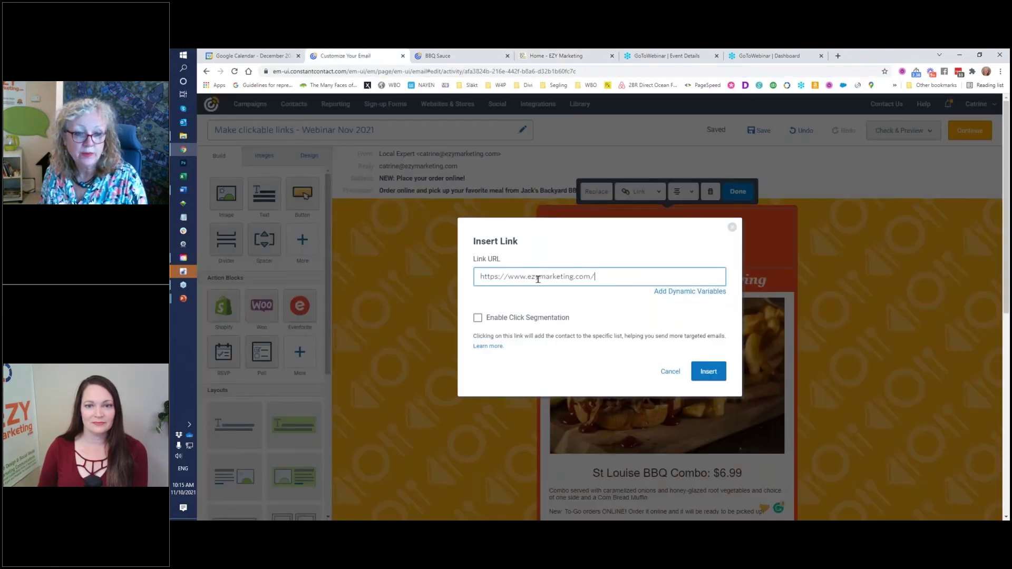
click(708, 371)
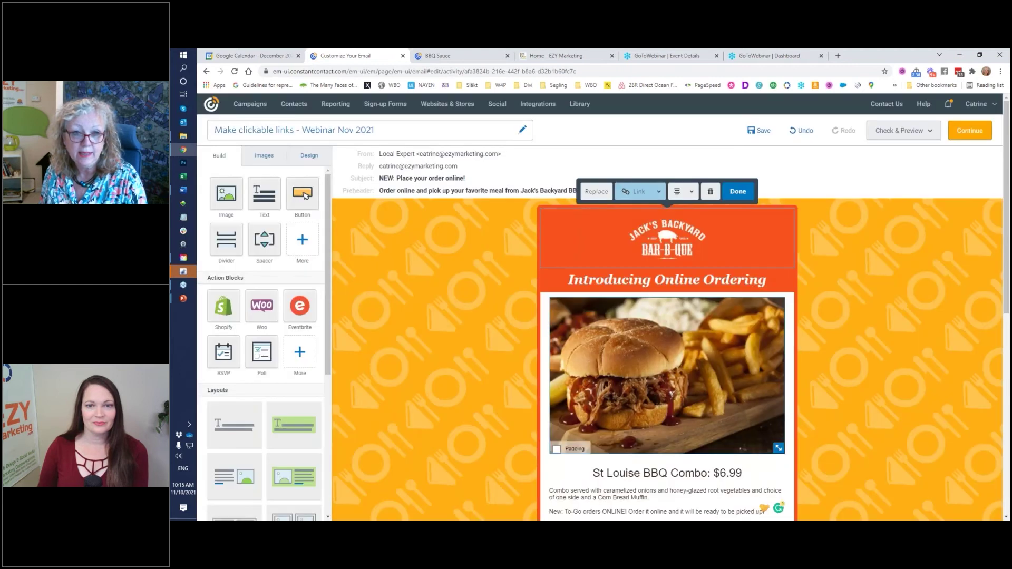
click(738, 192)
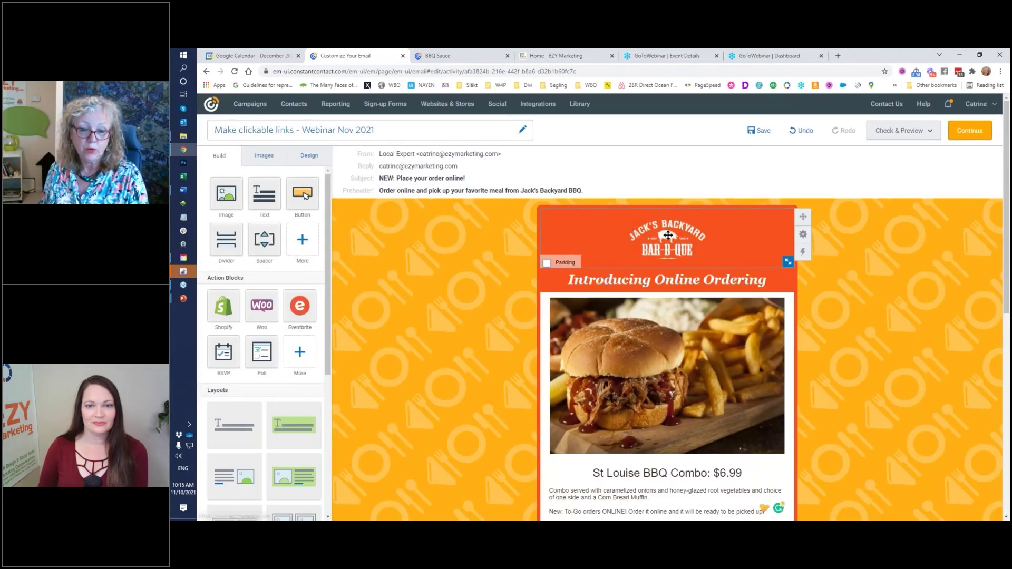
scroll(668, 235, down, 2)
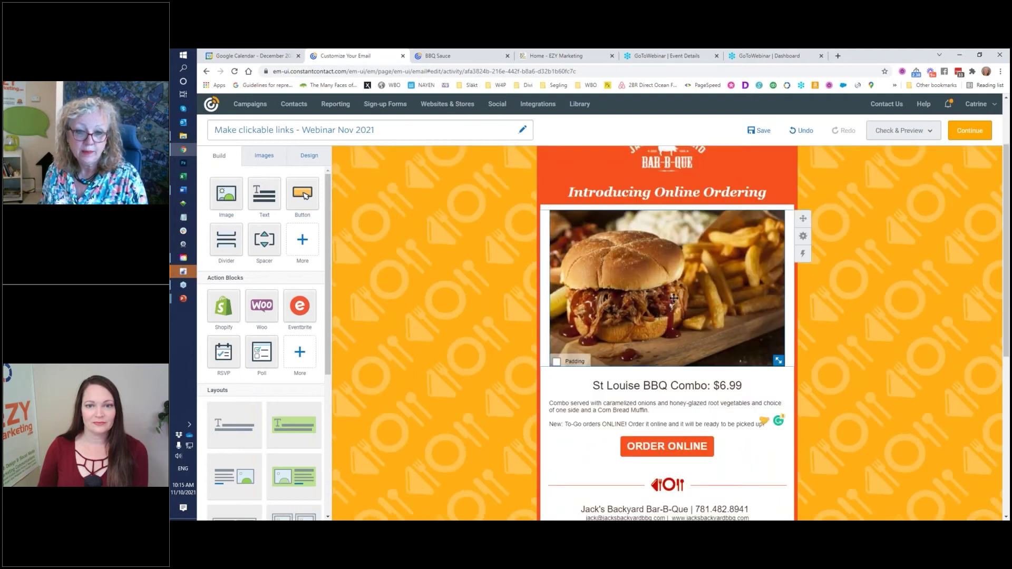
click(677, 294)
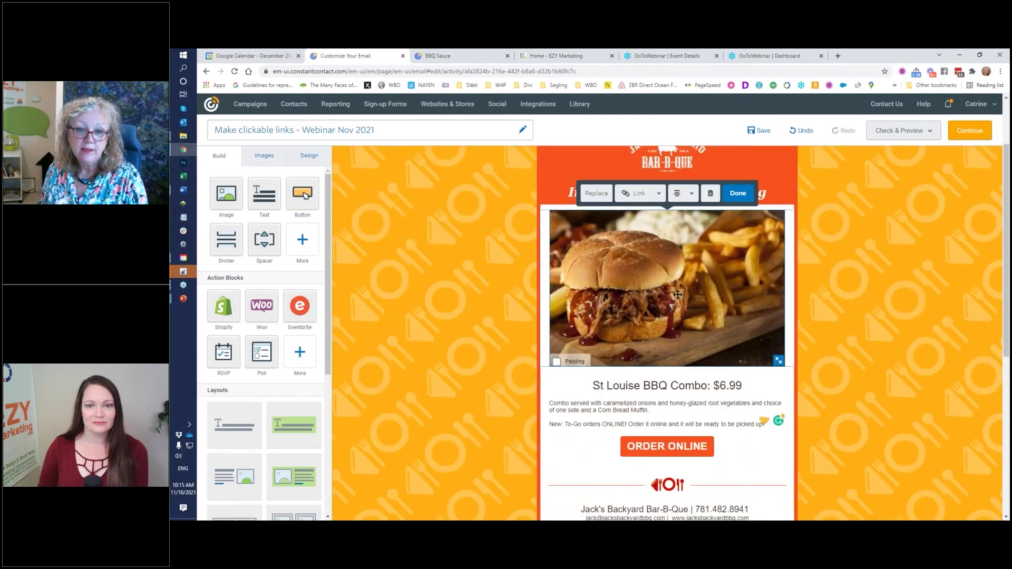
click(659, 196)
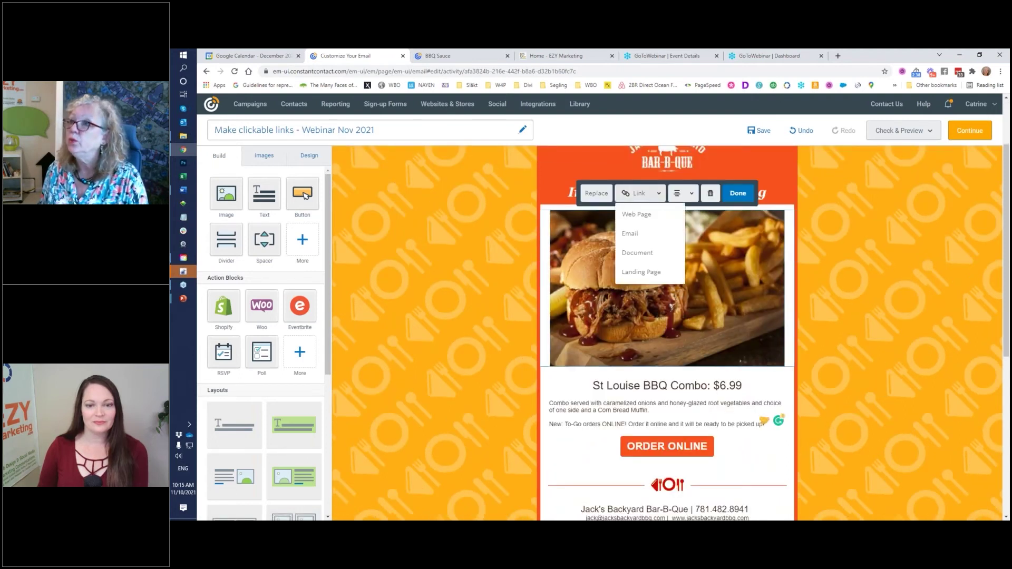
key(alt+Tab)
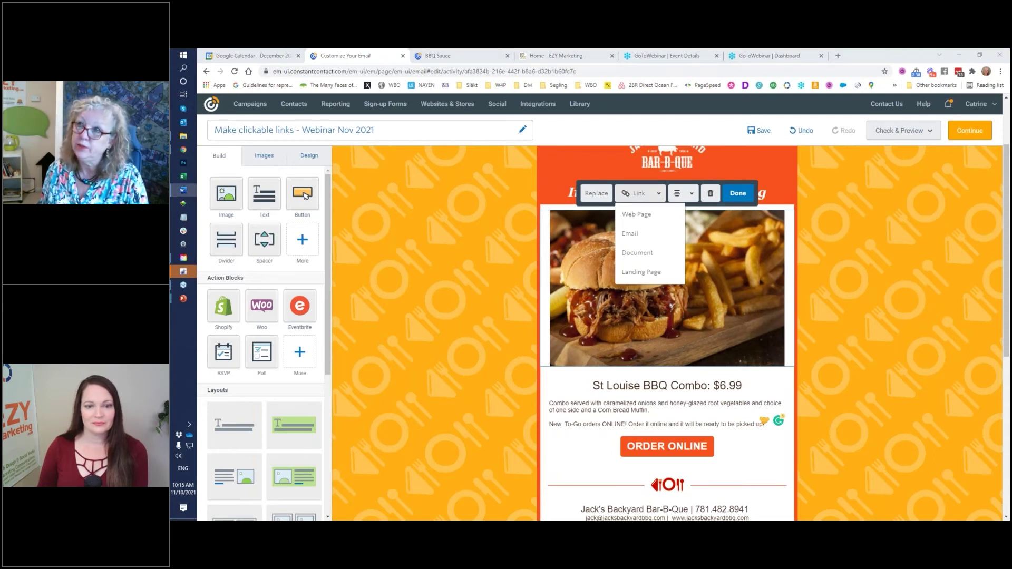
click(644, 214)
text(https://jack-s-backyard-bar-b-que.my-free.website/about-us-)
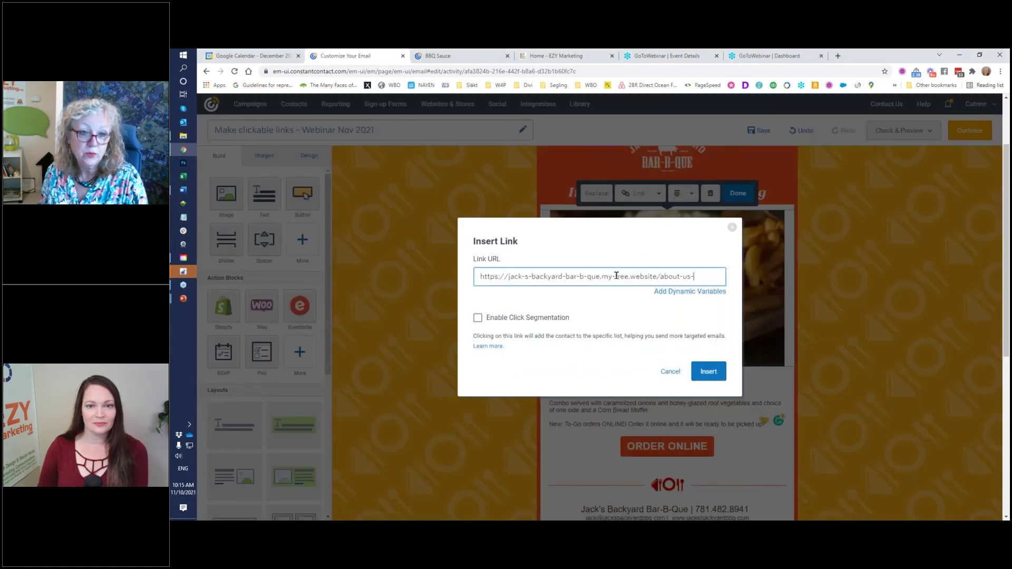
click(709, 374)
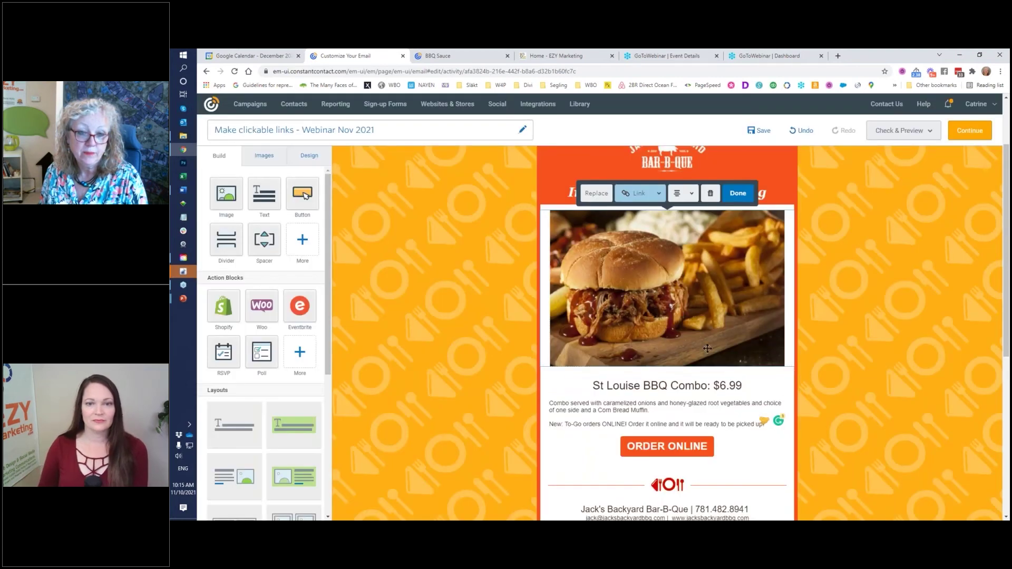
Open the Holiday Season Marketing post on the EZY Marketing website's blog and copy its web address
click(887, 293)
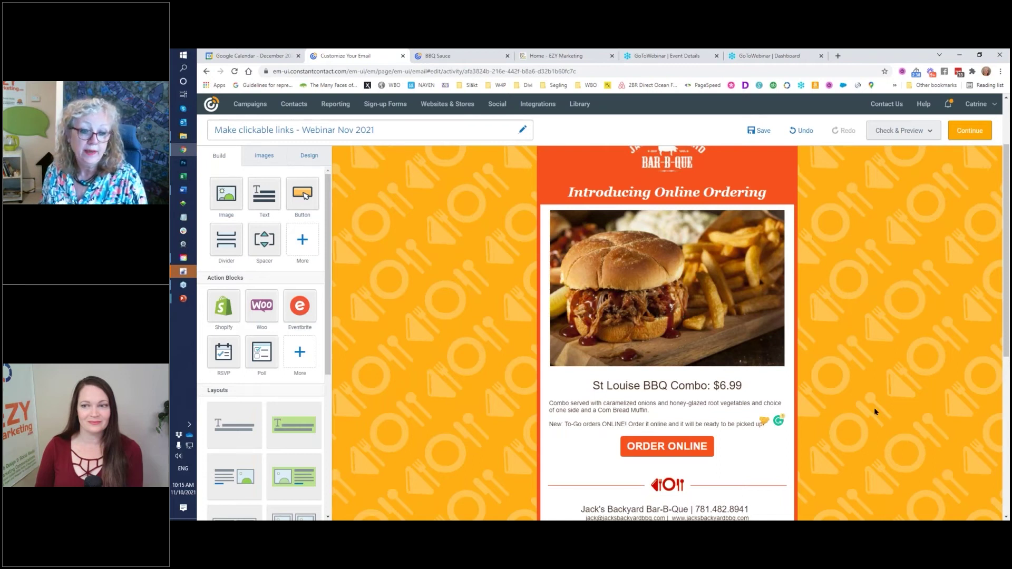
scroll(874, 409, down, 4)
scroll(874, 406, down, 1)
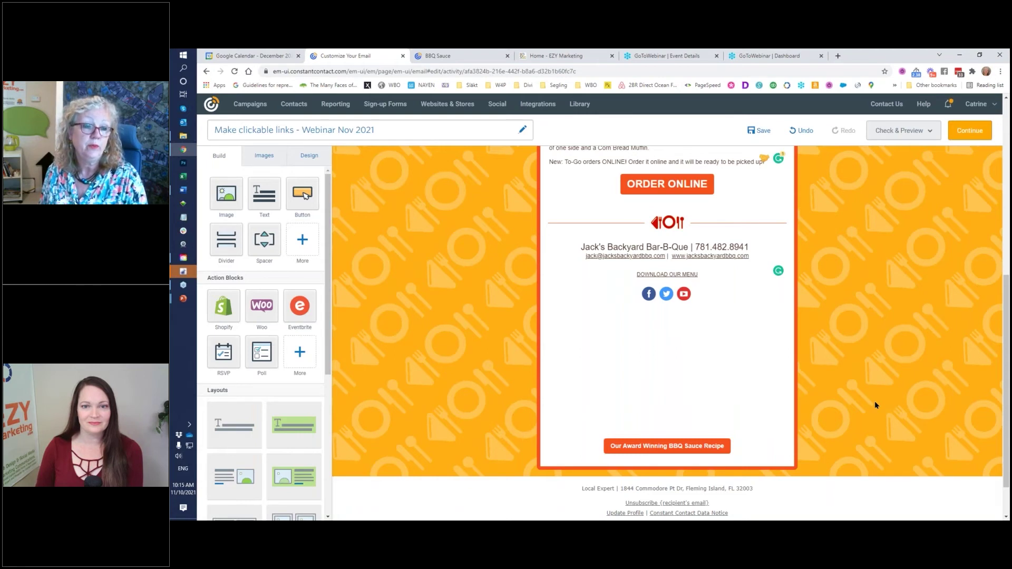
click(580, 56)
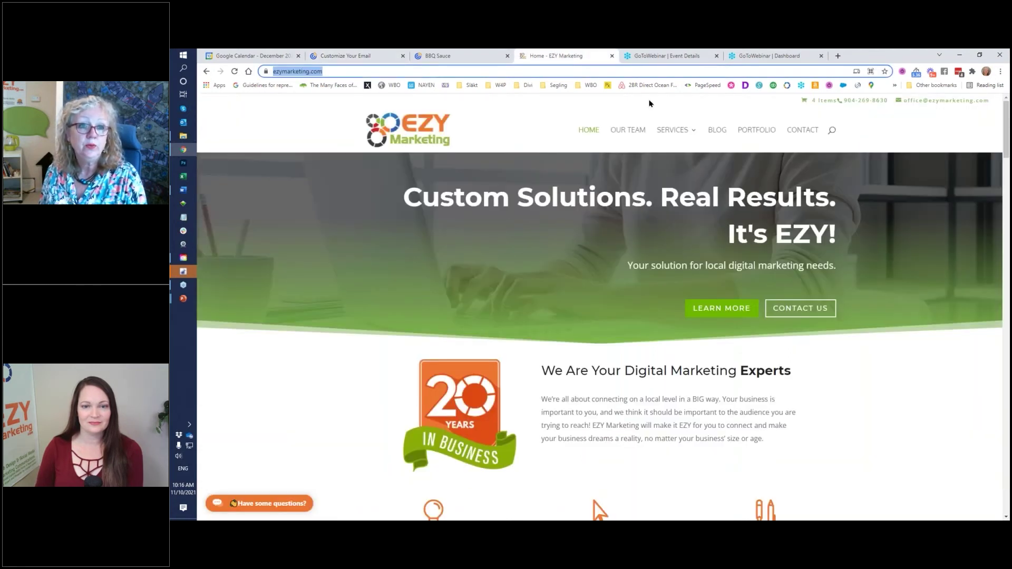
click(718, 131)
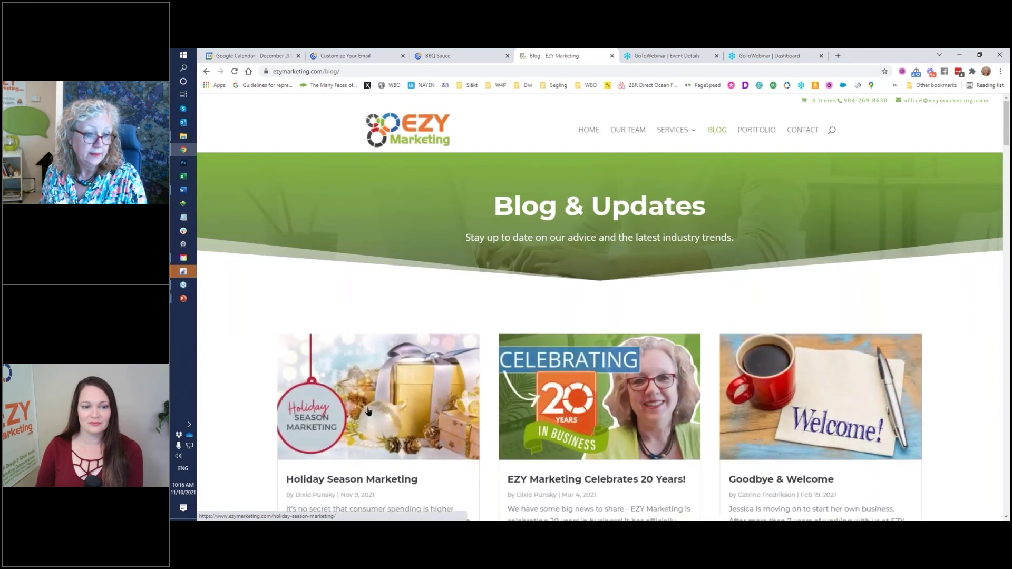
click(368, 411)
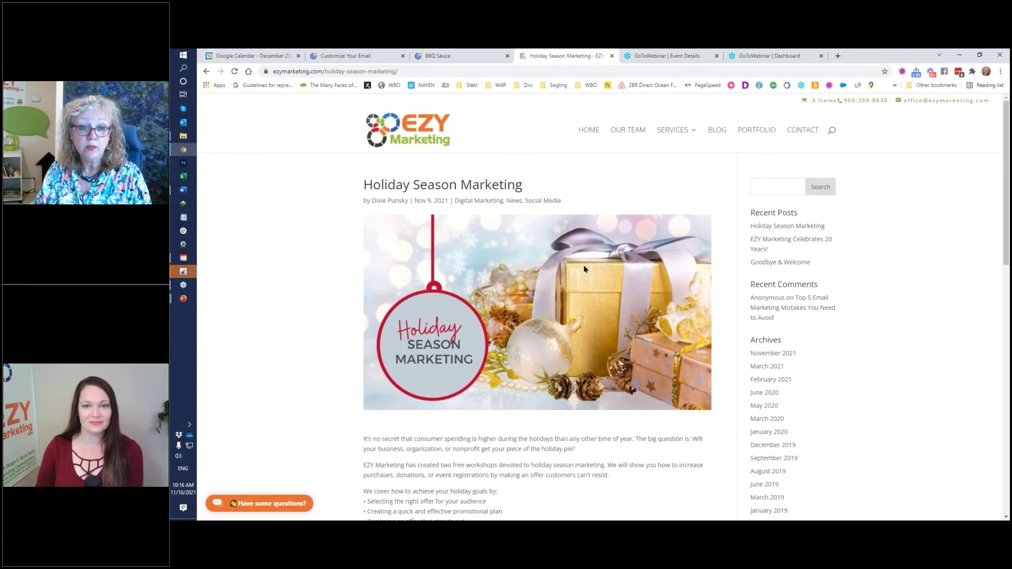
drag(408, 71, 269, 71)
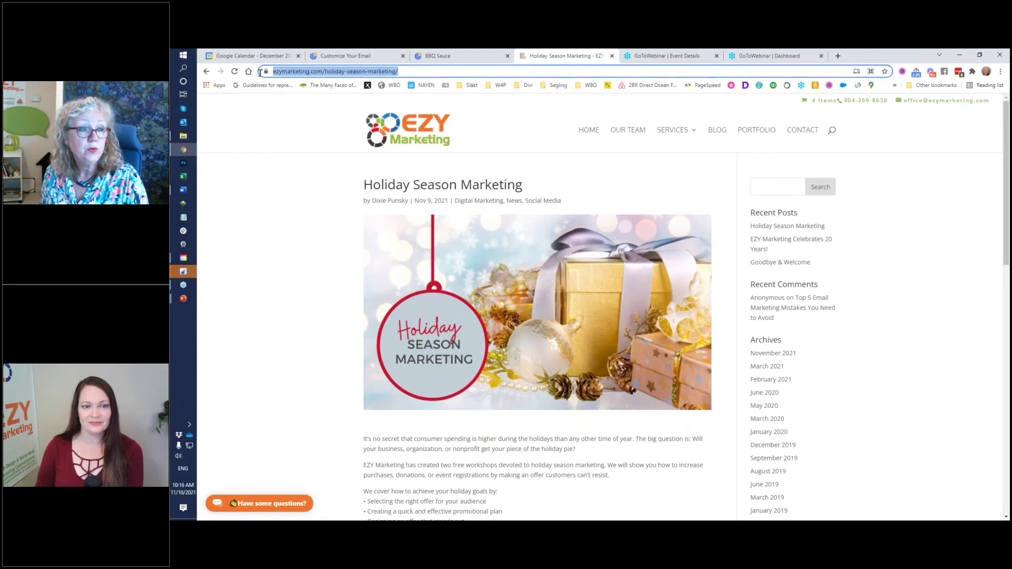
right_click(350, 74)
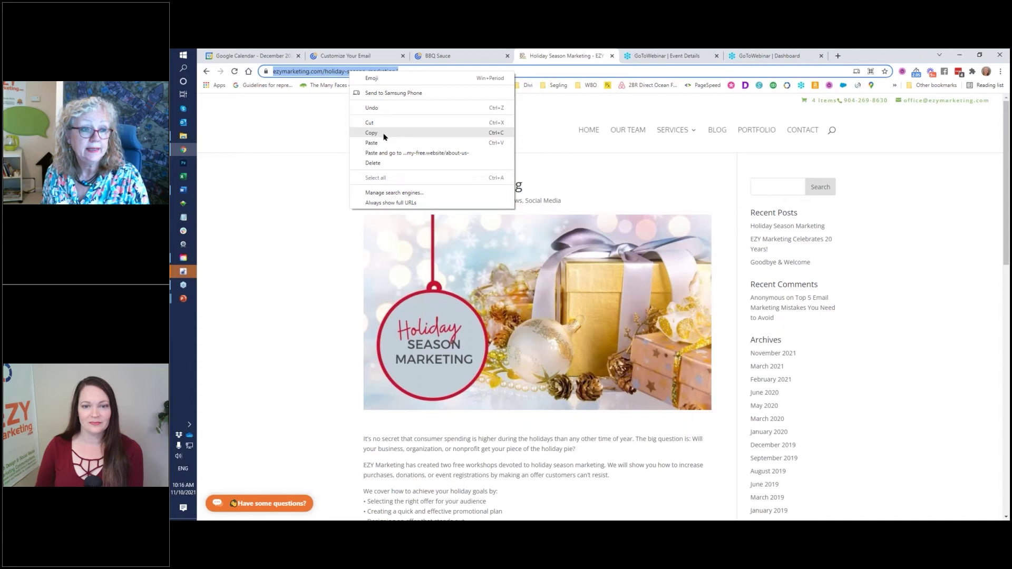
click(384, 137)
Return to the email editor and add a Read More block directly below the social media icons
click(345, 55)
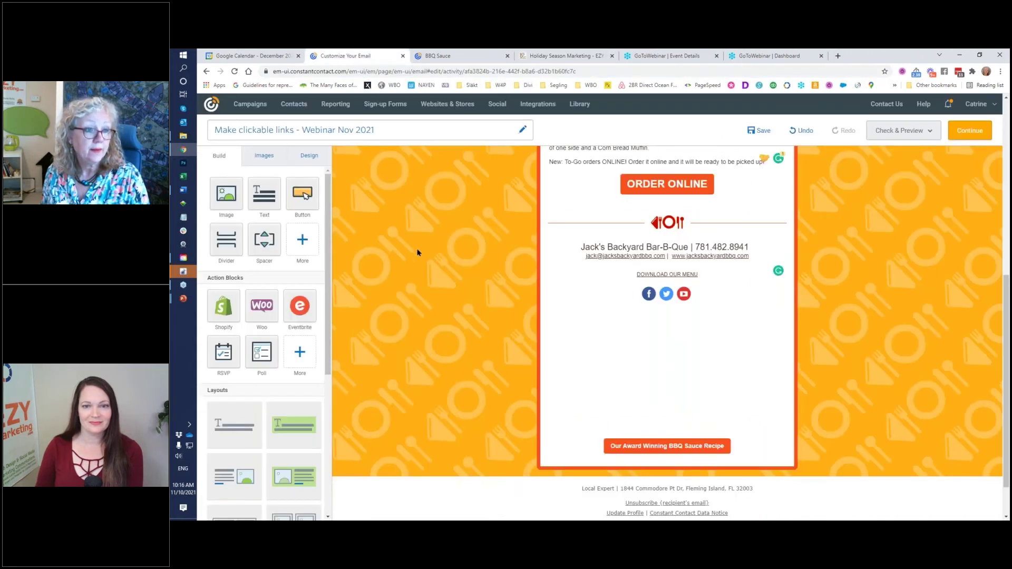
click(303, 243)
mouse_move(304, 301)
mouse_down()
mouse_move(625, 337)
mouse_move(678, 300)
mouse_up()
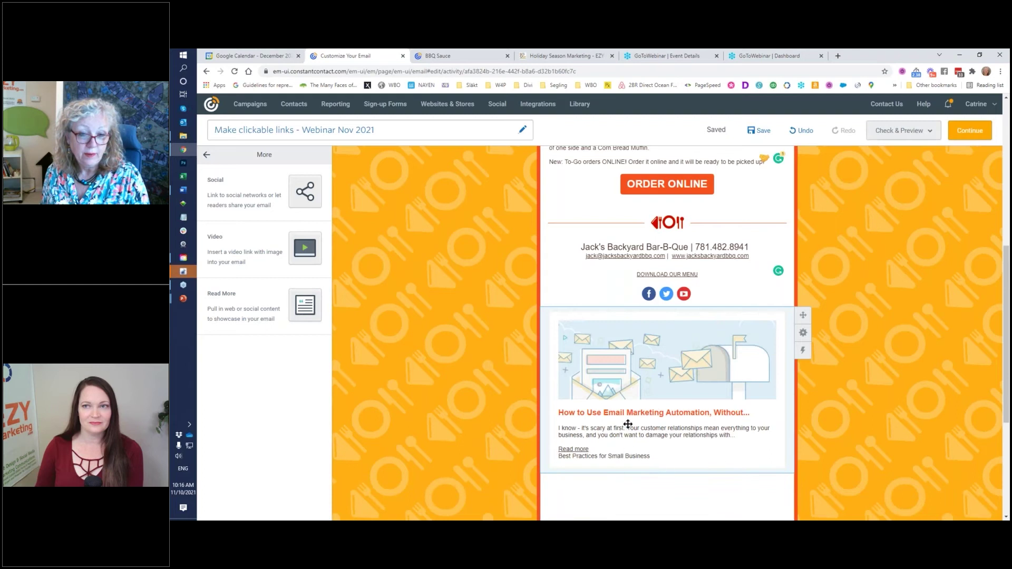
click(652, 382)
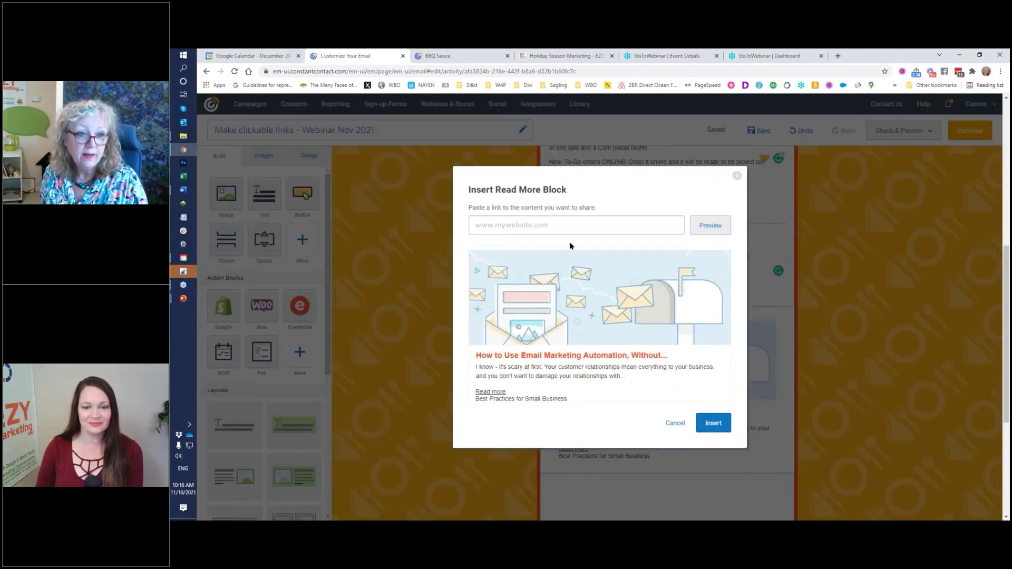
right_click(559, 227)
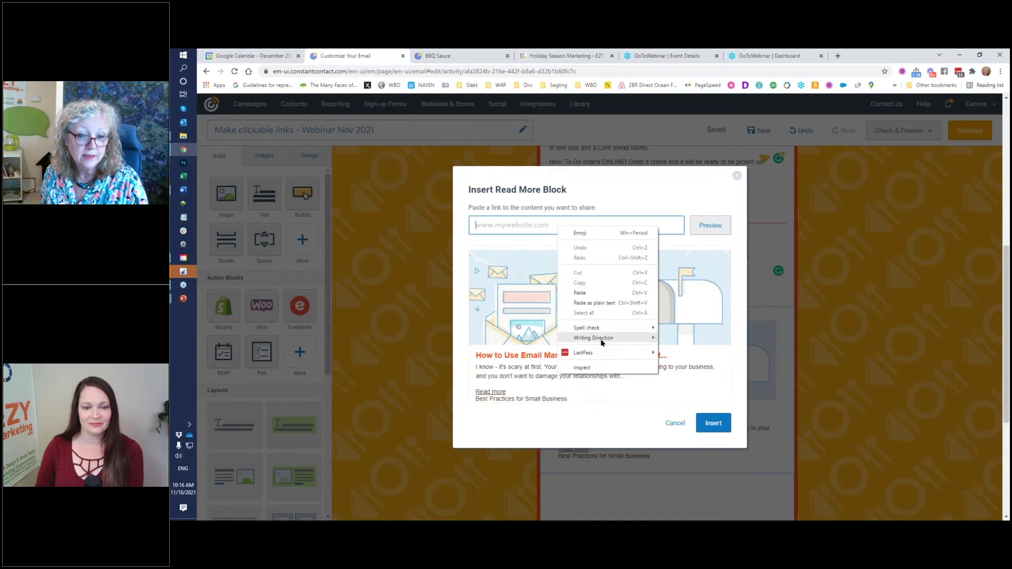
click(579, 293)
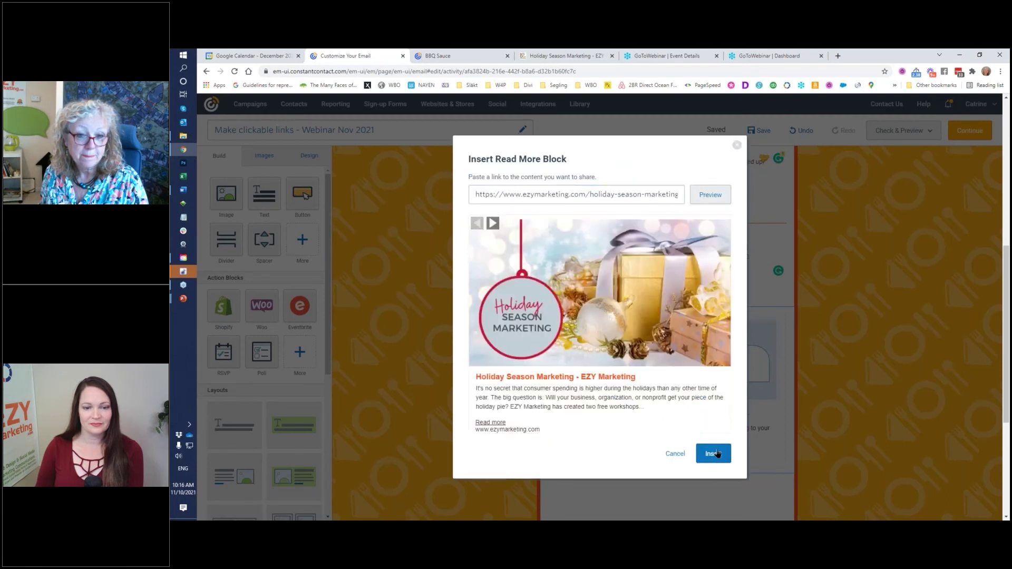
click(717, 460)
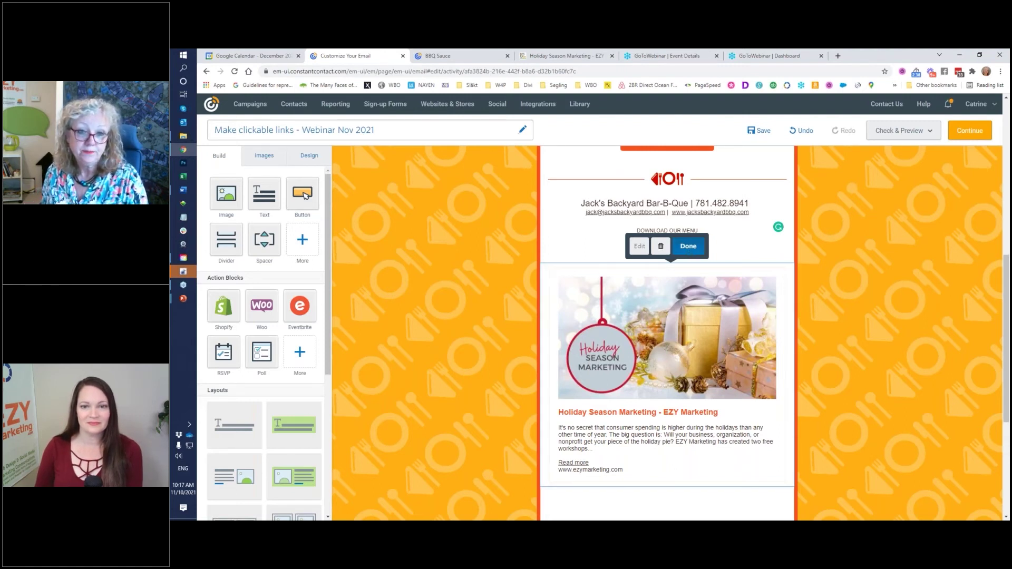
click(688, 246)
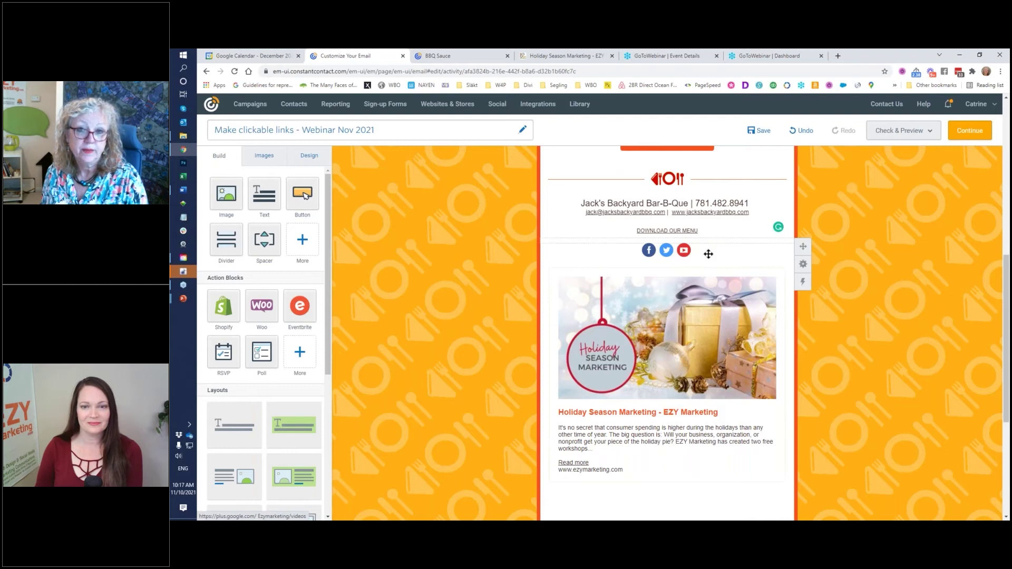
Preview the email and test the links on the header logo and the sandwich photo, returning to the preview after each
click(930, 135)
click(898, 153)
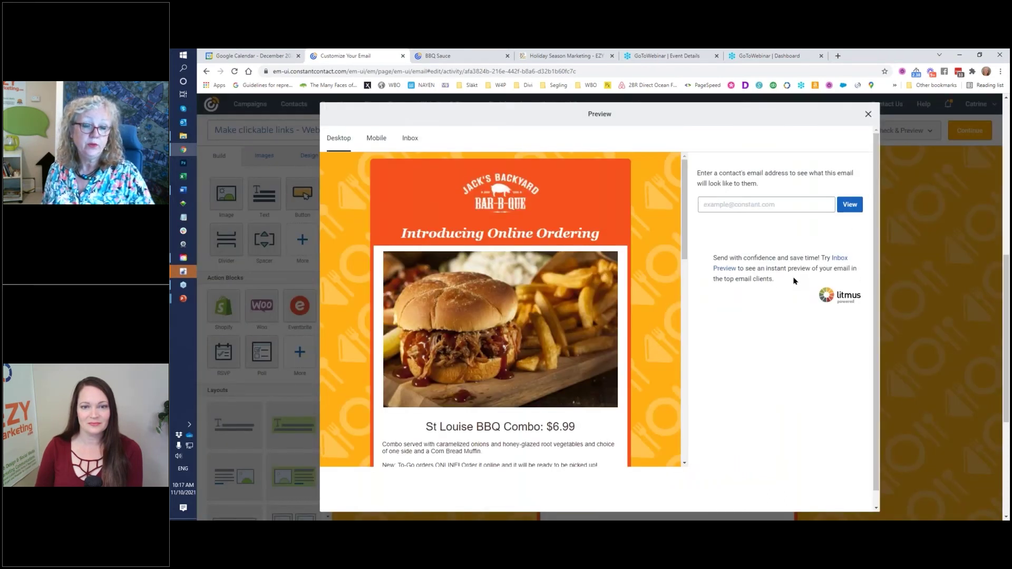
click(653, 298)
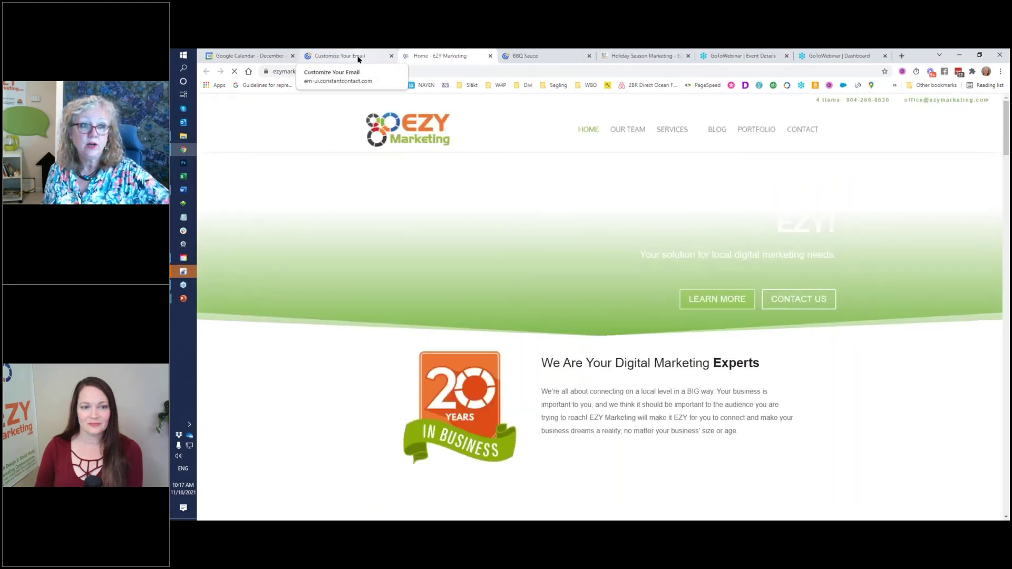
click(357, 57)
click(419, 254)
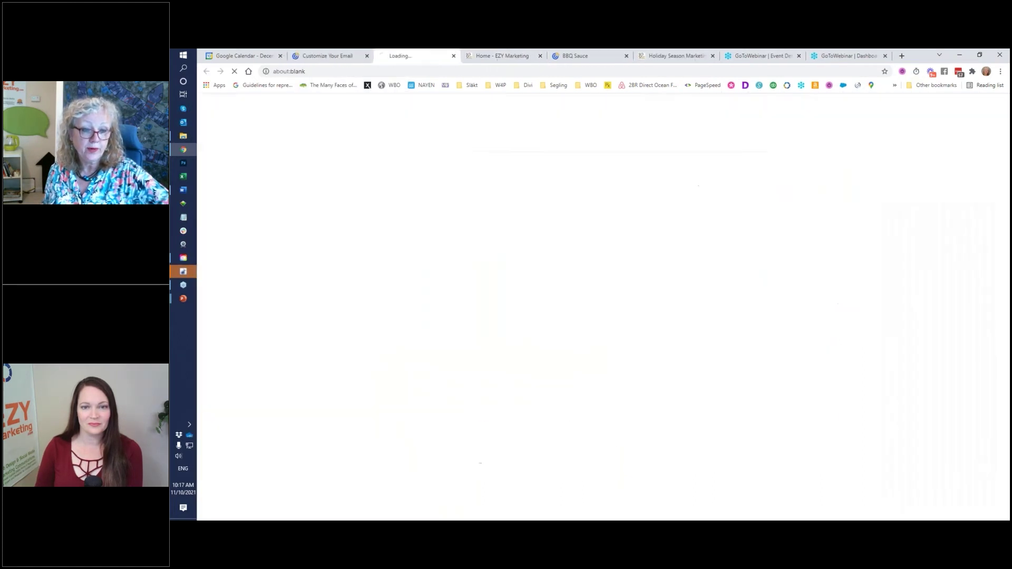
click(326, 55)
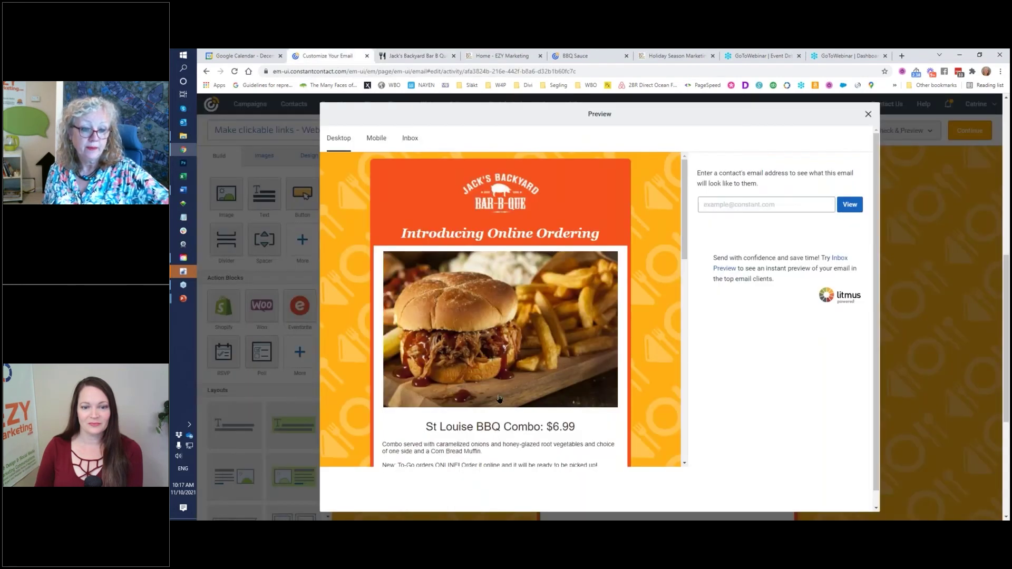
Test the ORDER ONLINE button and the holiday post's Read more link in the preview, returning to it after each
scroll(502, 397, down, 2)
click(501, 311)
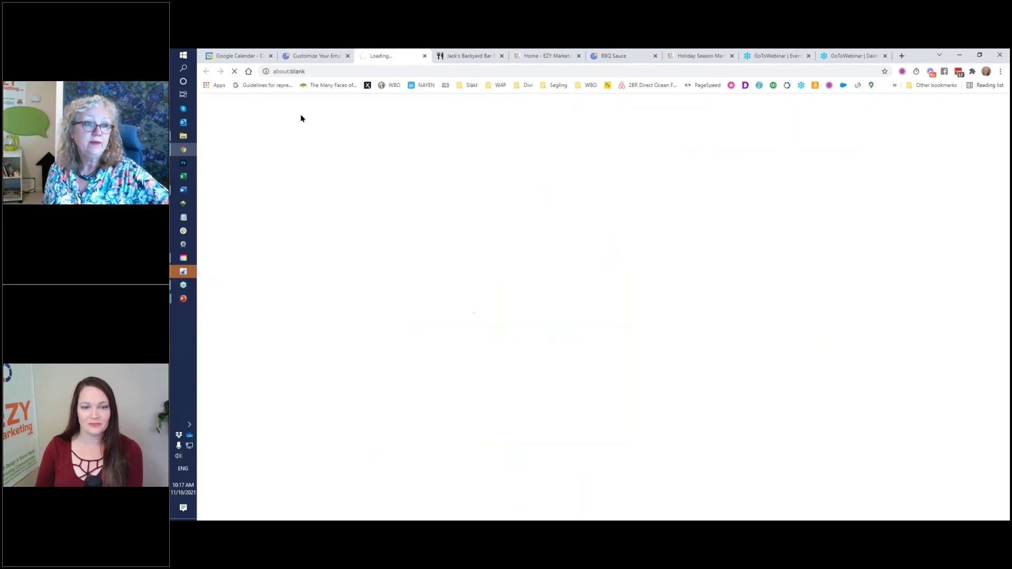
click(308, 56)
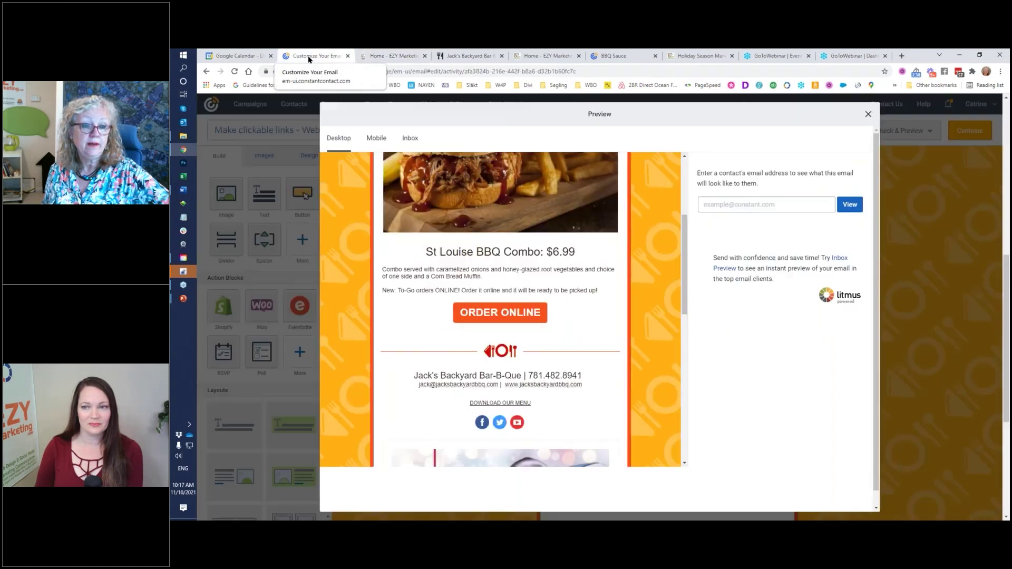
scroll(456, 375, down, 4)
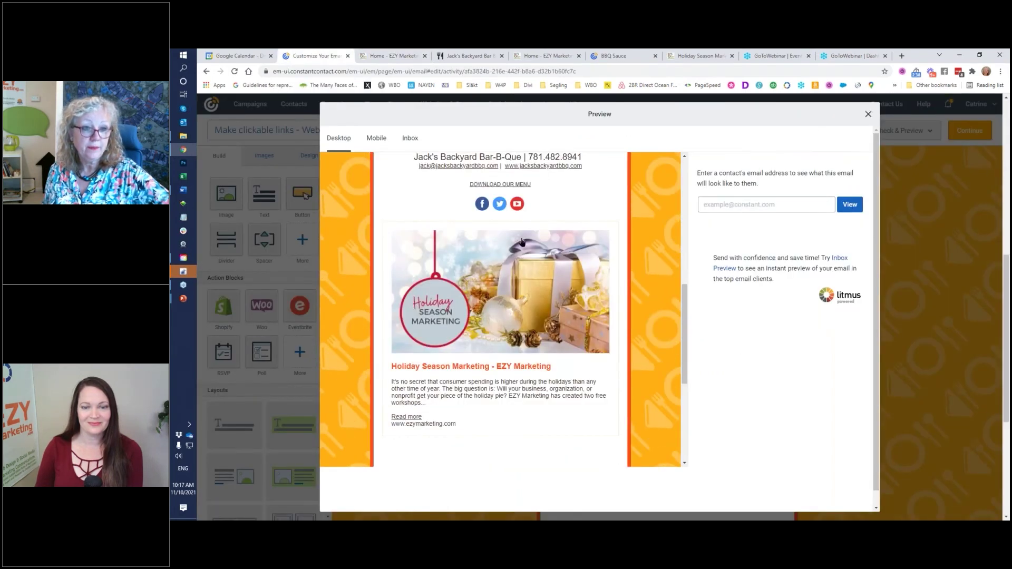
click(411, 418)
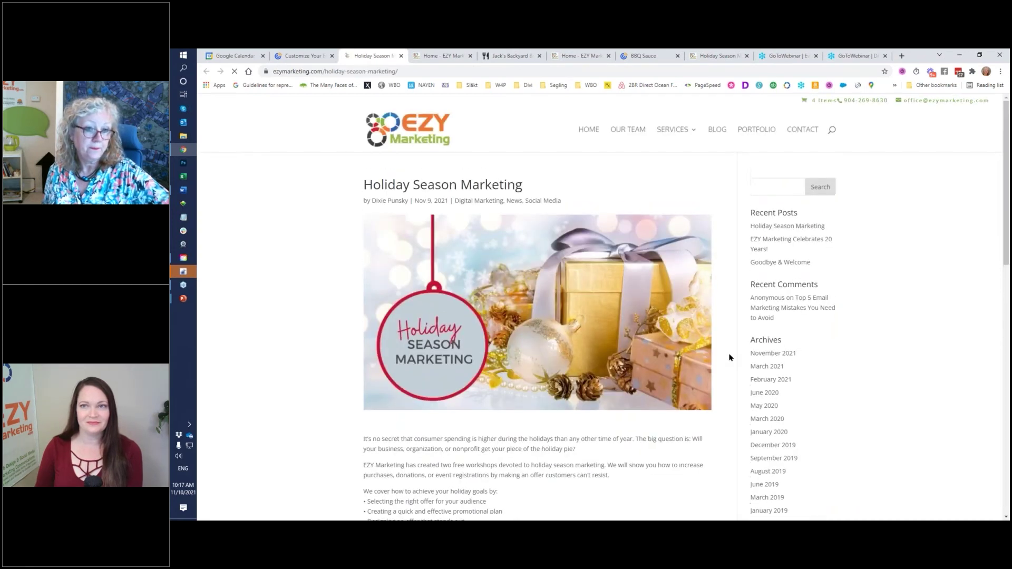
click(305, 59)
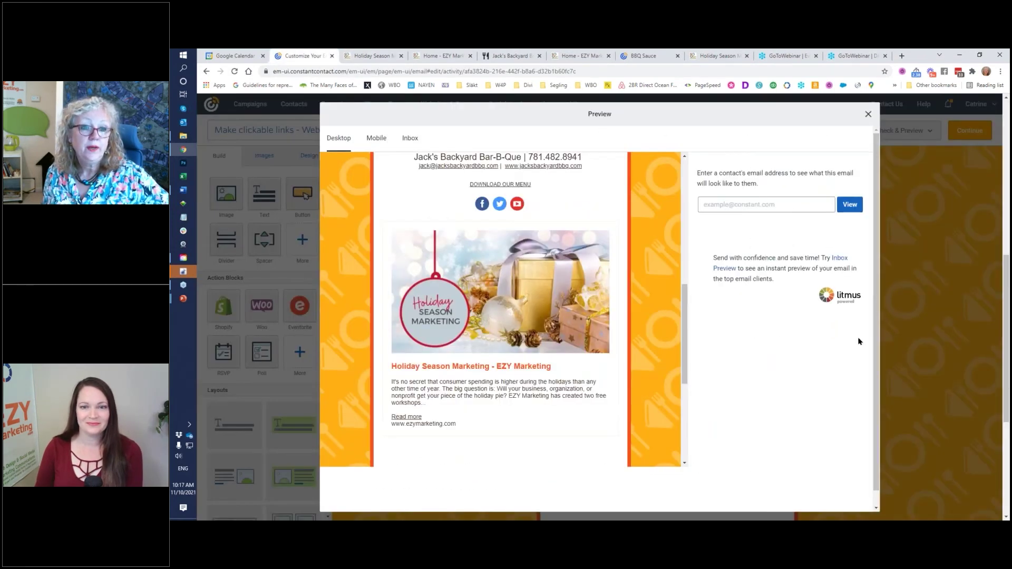
Close the email preview, return to the start of the email, and switch to the presentation's Demonstration slide
click(869, 114)
scroll(913, 334, up, 5)
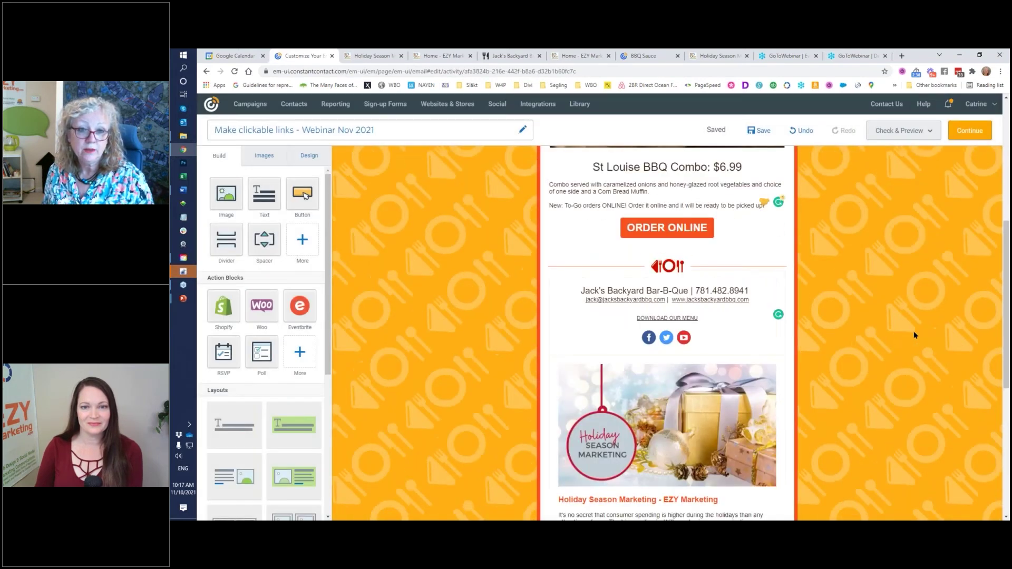
scroll(914, 334, up, 1)
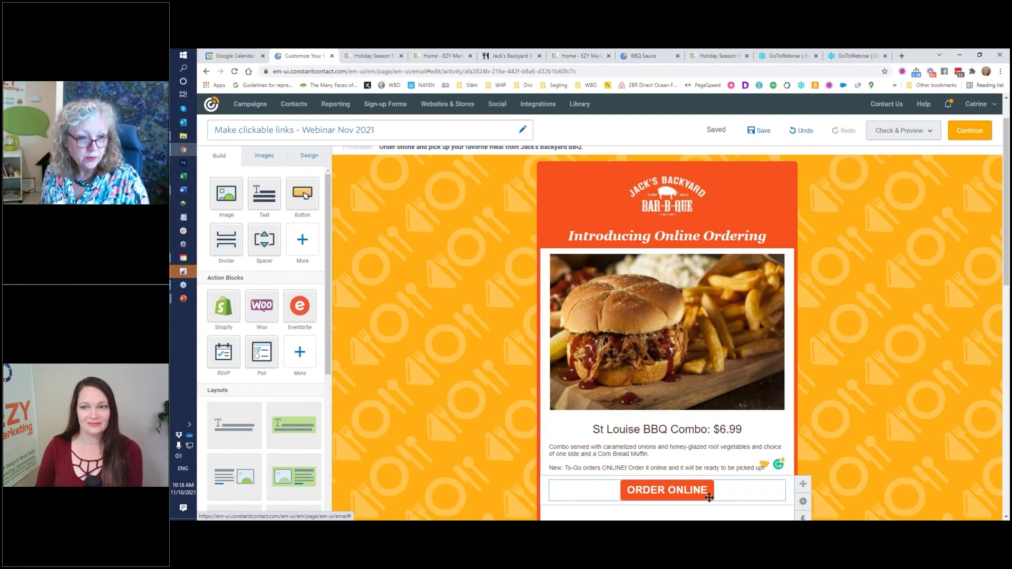
key(alt+Tab)
key(alt+Tab)
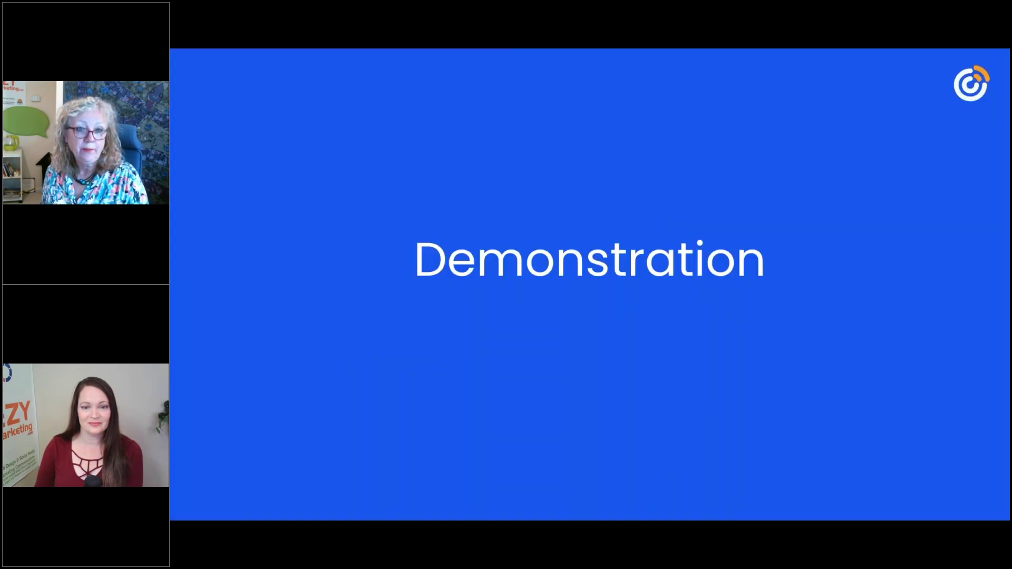